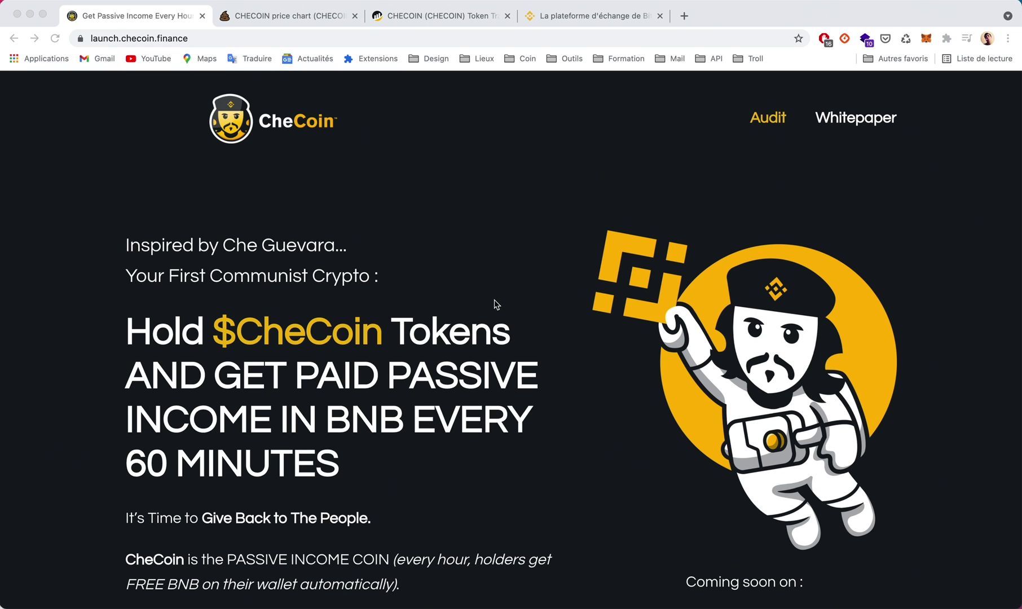
Scroll past the CheCoin intro video to the 7% BNB redistribution and 3% liquidity feature cards.
{"action": "scroll", "coordinate": [496, 310], "scroll_direction": "down", "scroll_amount": 2}
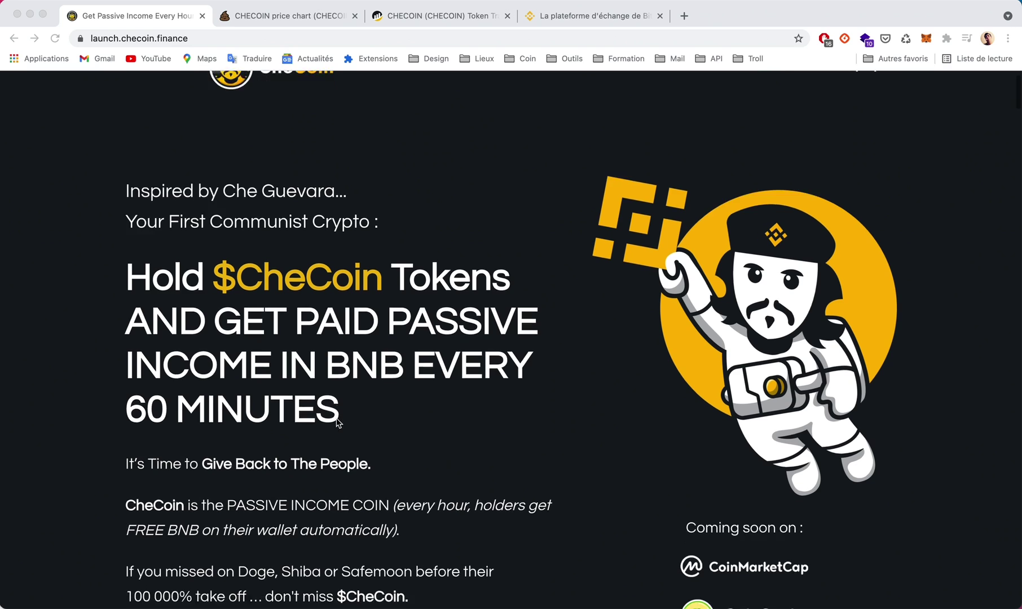
{"action": "scroll", "coordinate": [337, 422], "scroll_direction": "down", "scroll_amount": 5}
{"action": "scroll", "coordinate": [337, 422], "scroll_direction": "down", "scroll_amount": 6}
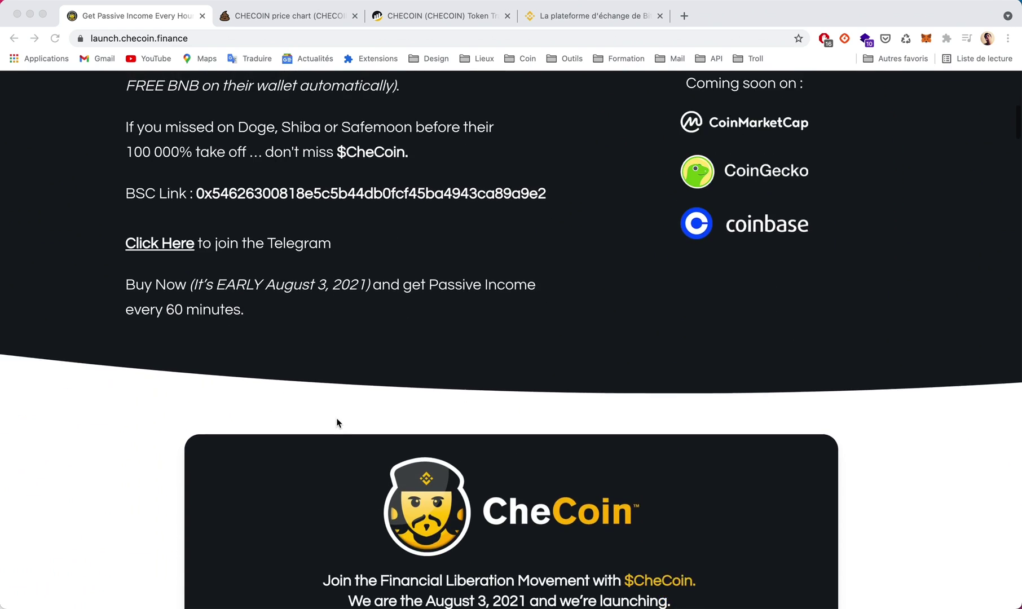
{"action": "scroll", "coordinate": [337, 423], "scroll_direction": "down", "scroll_amount": 20}
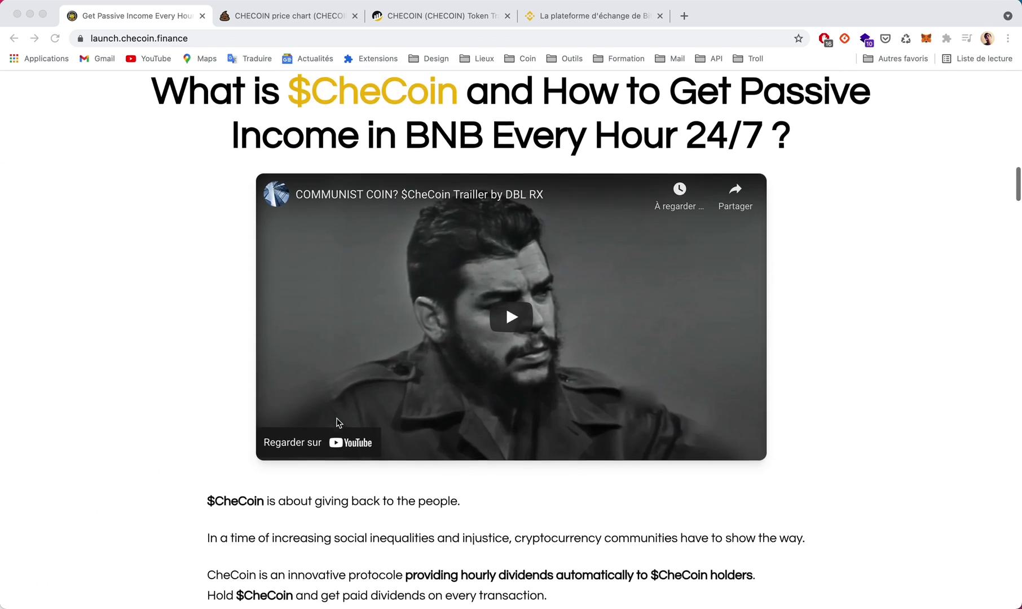
{"action": "scroll", "coordinate": [337, 423], "scroll_direction": "down", "scroll_amount": 4}
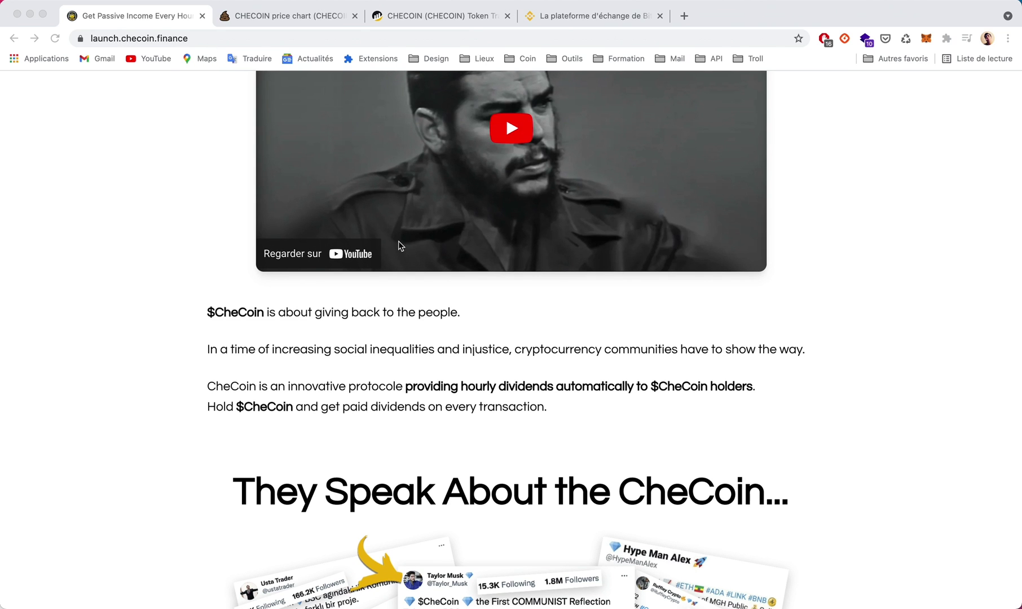
{"action": "scroll", "coordinate": [424, 356], "scroll_direction": "down", "scroll_amount": 2}
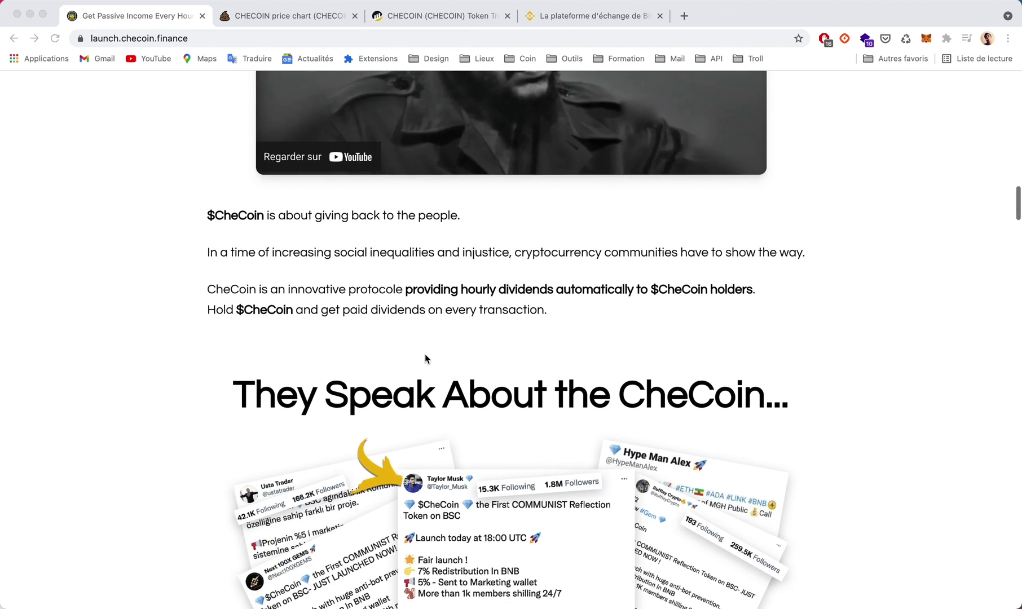
{"action": "scroll", "coordinate": [424, 354], "scroll_direction": "up", "scroll_amount": 8}
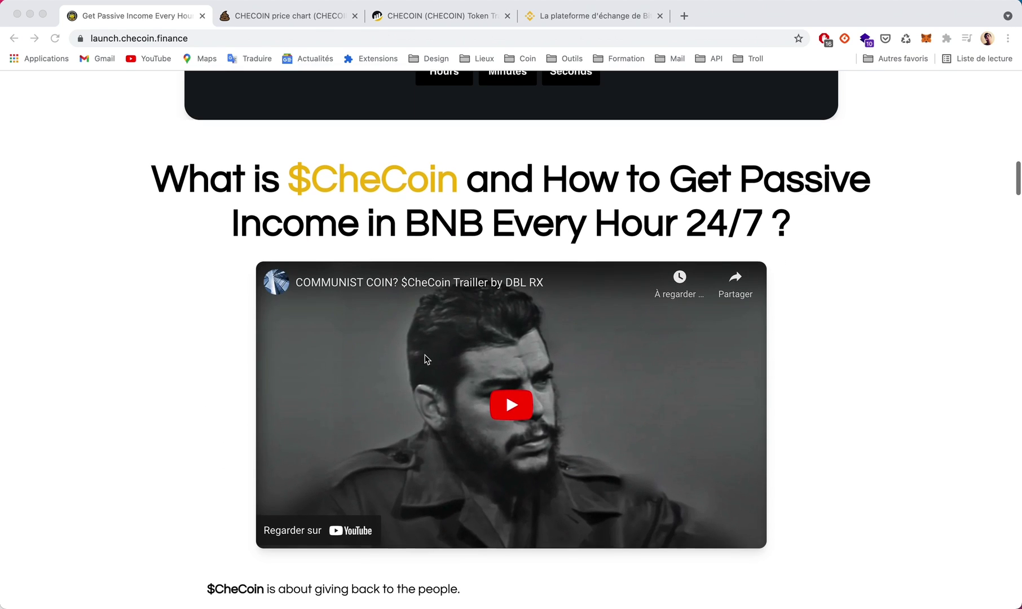
{"action": "scroll", "coordinate": [425, 359], "scroll_direction": "down", "scroll_amount": 7}
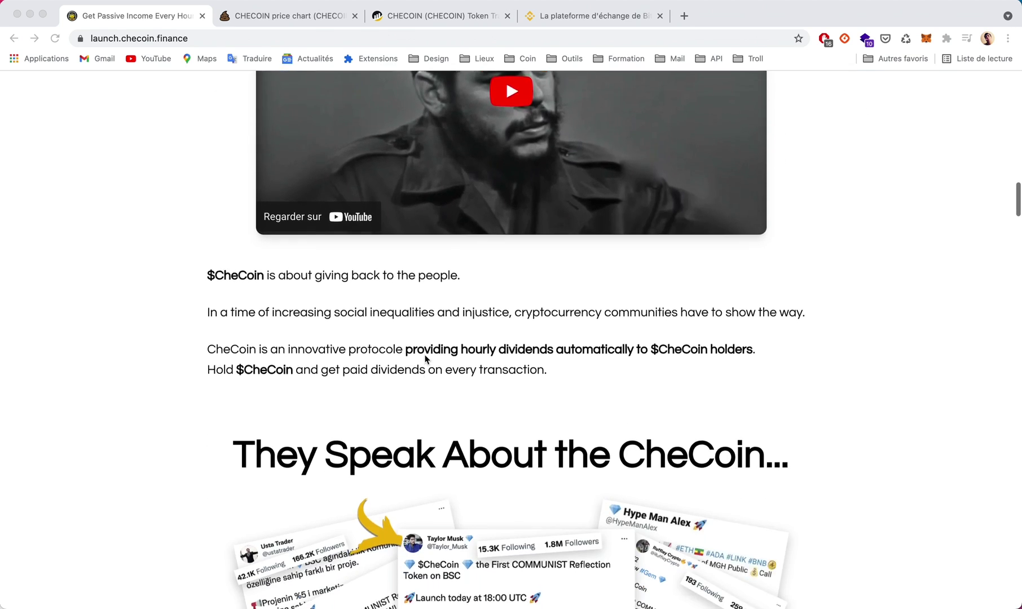
{"action": "scroll", "coordinate": [425, 359], "scroll_direction": "down", "scroll_amount": 12}
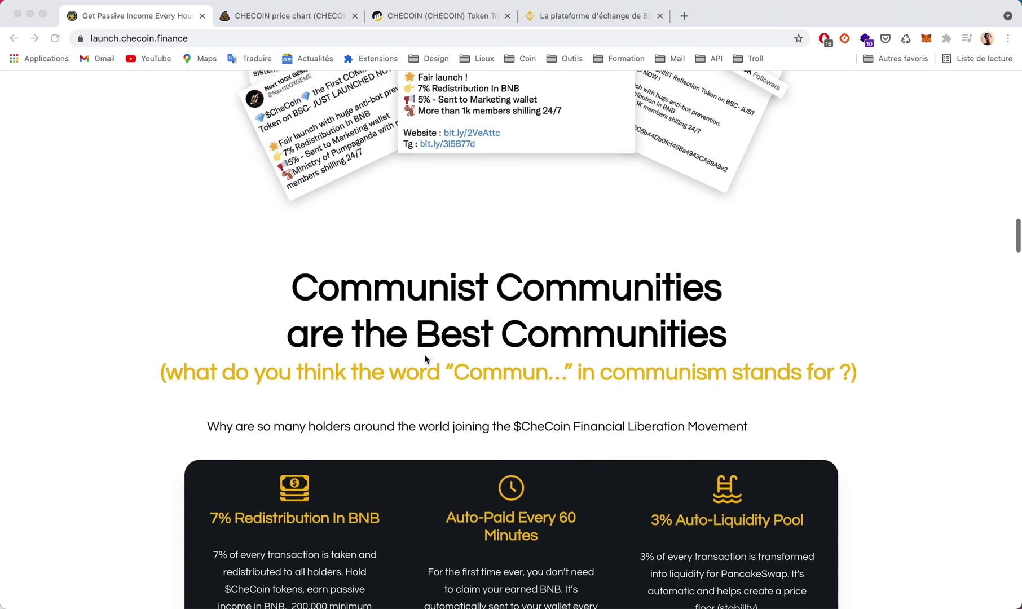
{"action": "scroll", "coordinate": [425, 359], "scroll_direction": "down", "scroll_amount": 4}
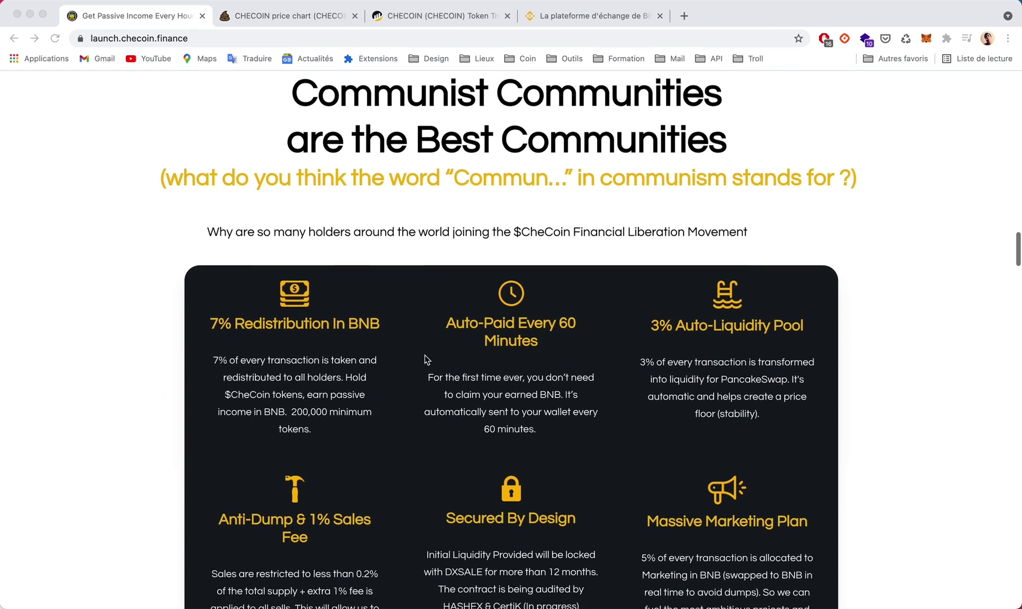
{"action": "scroll", "coordinate": [427, 359], "scroll_direction": "down", "scroll_amount": 2}
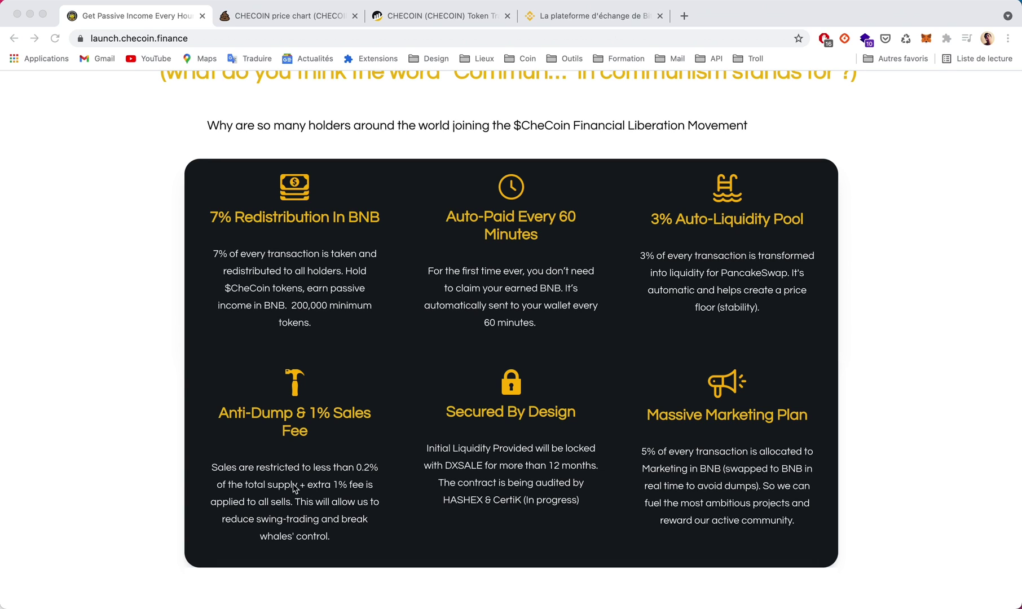
Read the Token Metrics (15% tax, 100,000,000,000 supply), then scroll back toward the top.
{"action": "scroll", "coordinate": [339, 489], "scroll_direction": "down", "scroll_amount": 1}
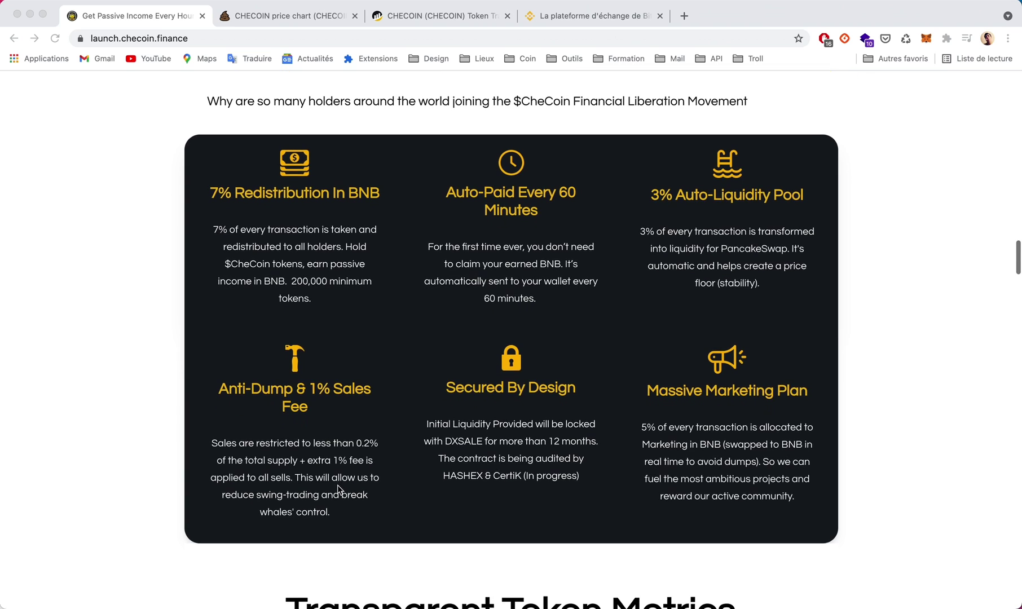
{"action": "scroll", "coordinate": [338, 489], "scroll_direction": "down", "scroll_amount": 1}
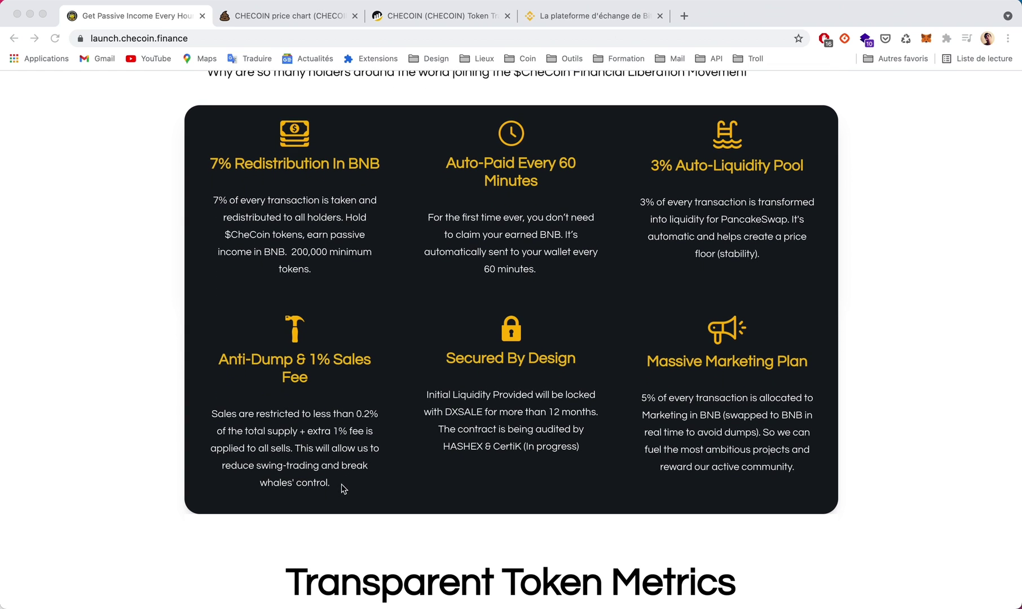
{"action": "scroll", "coordinate": [343, 486], "scroll_direction": "down", "scroll_amount": 1}
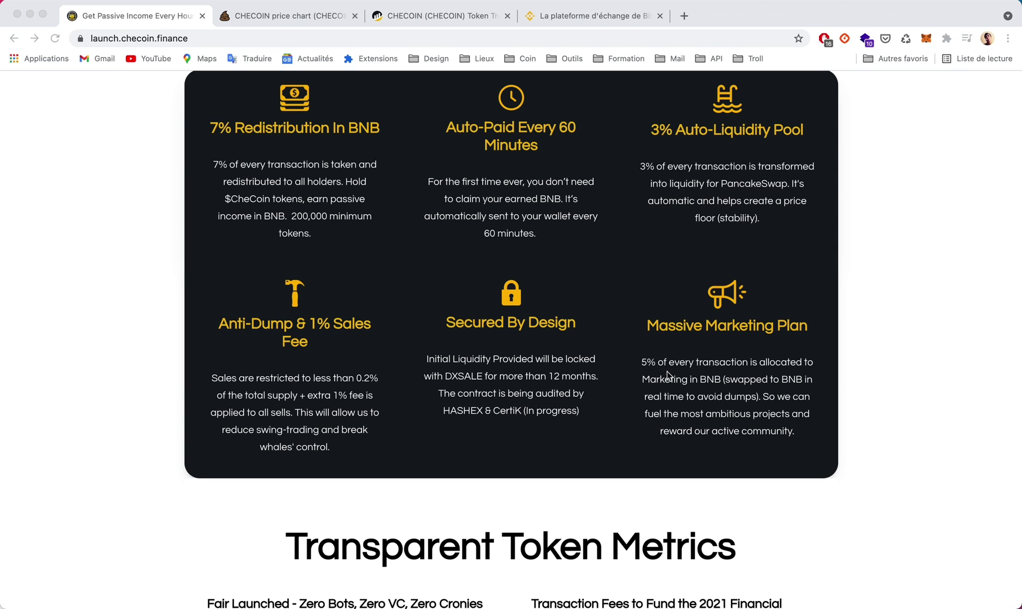
{"action": "scroll", "coordinate": [667, 374], "scroll_direction": "down", "scroll_amount": 3}
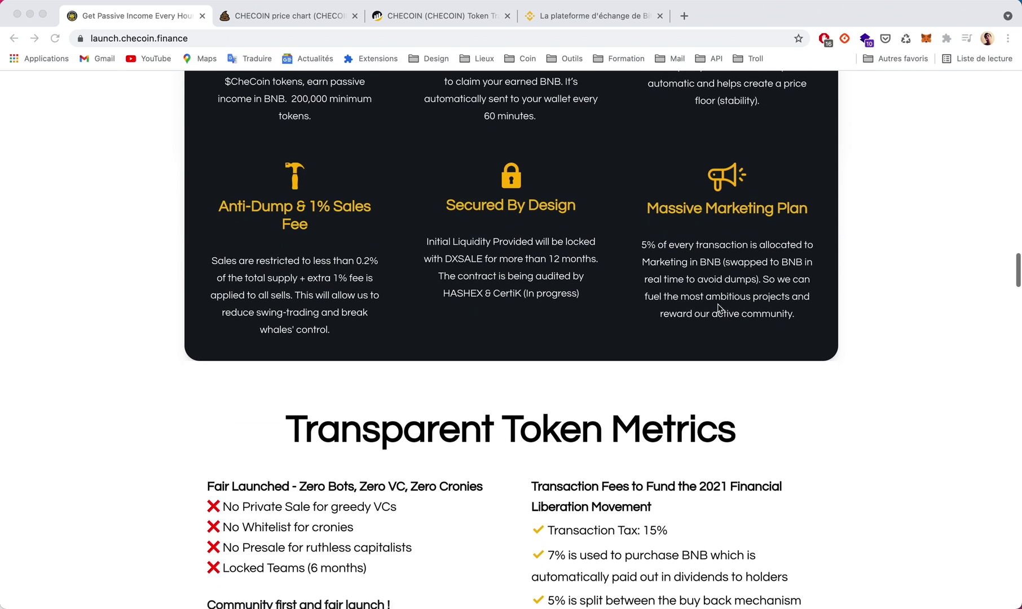
{"action": "scroll", "coordinate": [744, 294], "scroll_direction": "down", "scroll_amount": 3}
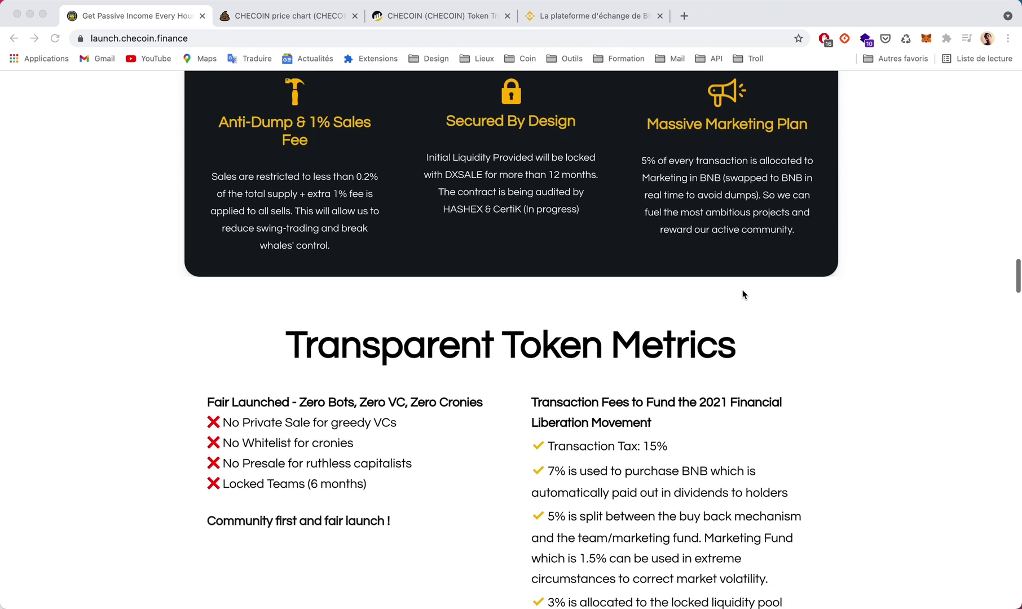
{"action": "scroll", "coordinate": [744, 294], "scroll_direction": "down", "scroll_amount": 2}
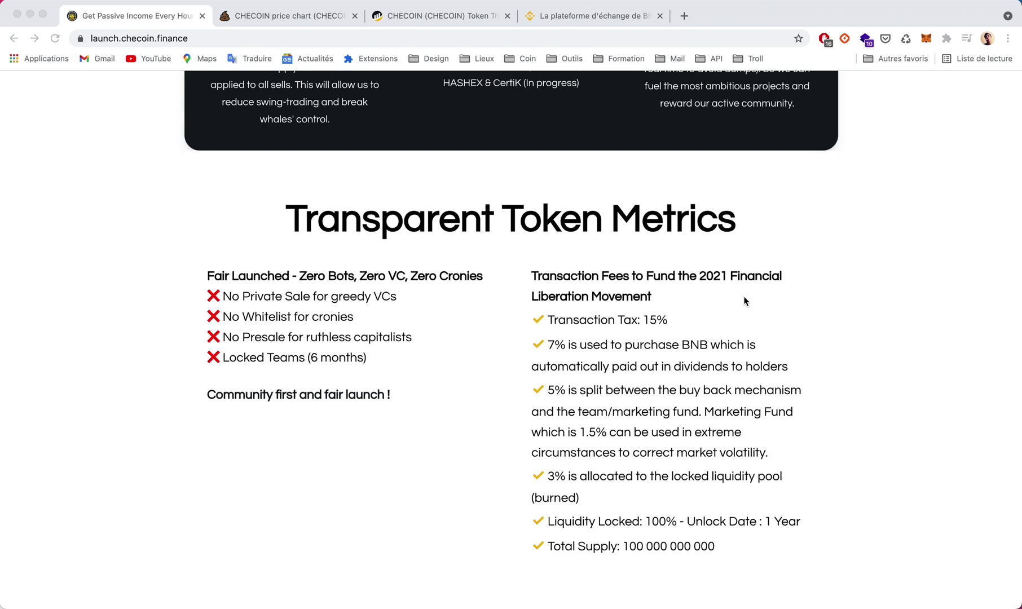
{"action": "scroll", "coordinate": [744, 300], "scroll_direction": "down", "scroll_amount": 2}
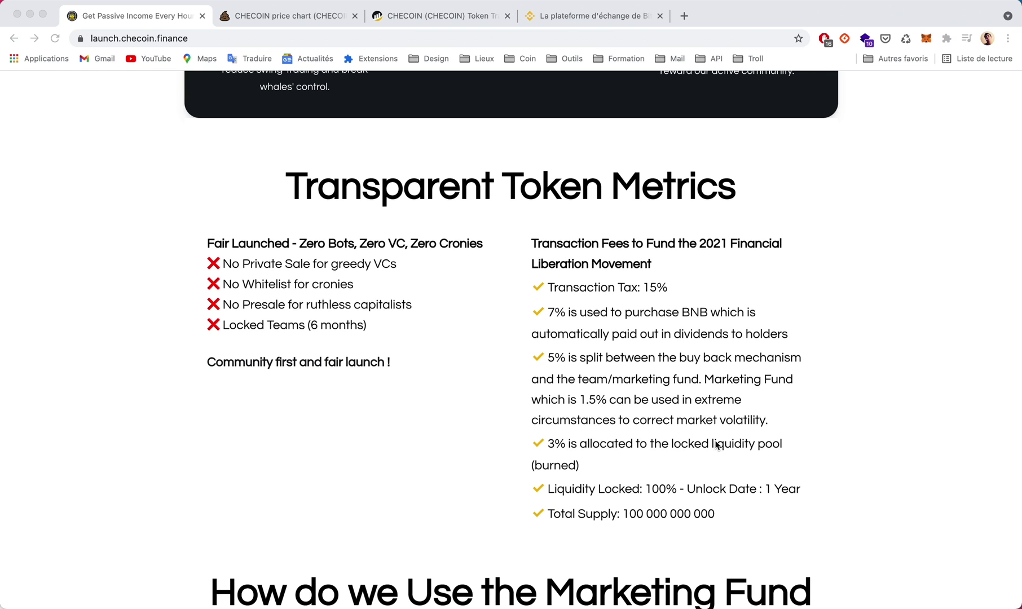
{"action": "scroll", "coordinate": [540, 437], "scroll_direction": "down", "scroll_amount": 3}
{"action": "scroll", "coordinate": [540, 430], "scroll_direction": "down", "scroll_amount": 15}
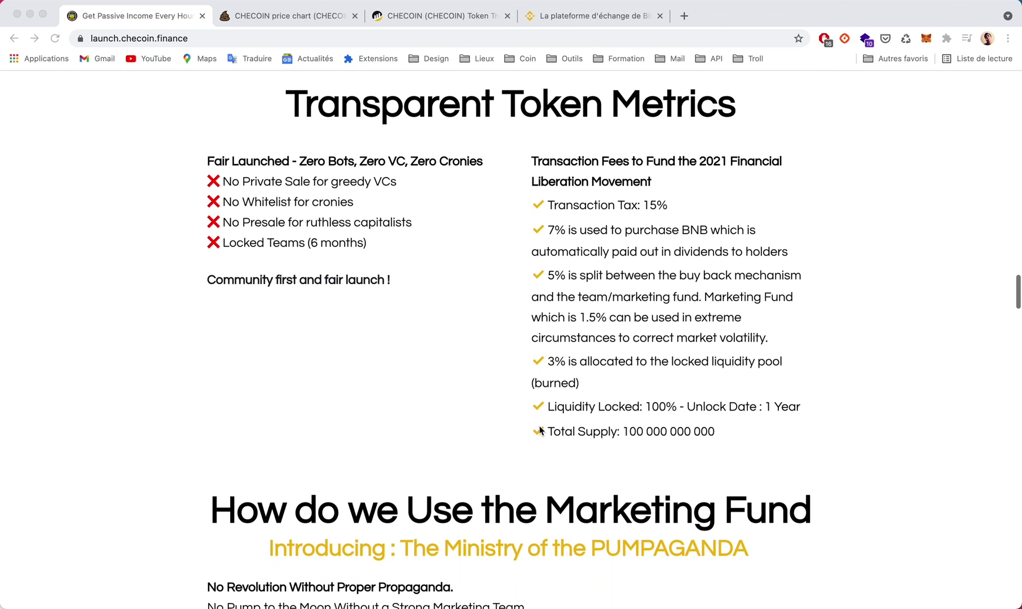
{"action": "scroll", "coordinate": [346, 226], "scroll_direction": "up", "scroll_amount": 20}
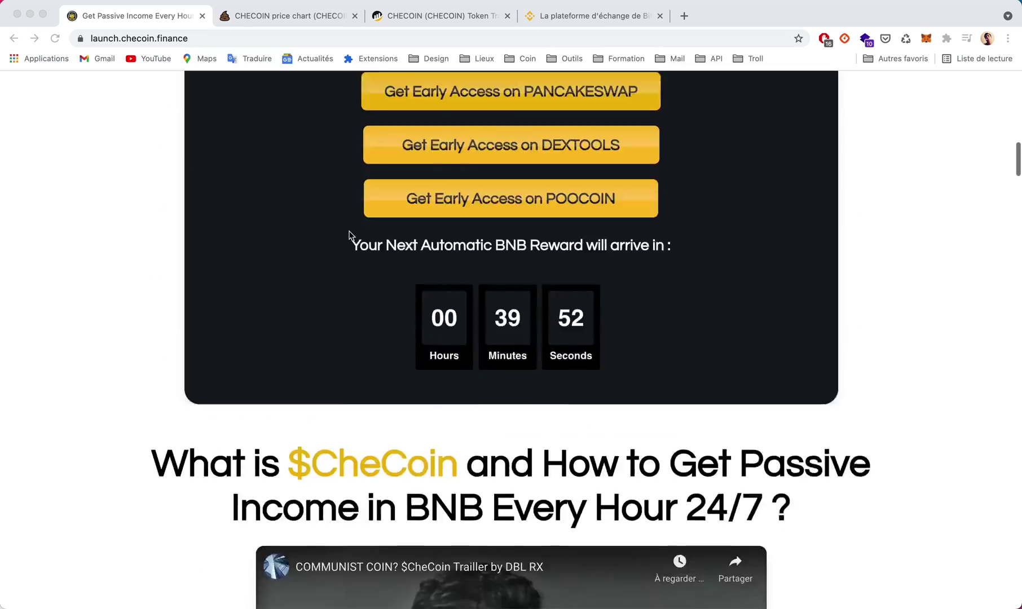
Copy CheCoin's BSC contract address and look it up with BscScan's search.
{"action": "scroll", "coordinate": [353, 246], "scroll_direction": "down", "scroll_amount": 3}
{"action": "scroll", "coordinate": [342, 315], "scroll_direction": "down", "scroll_amount": 3}
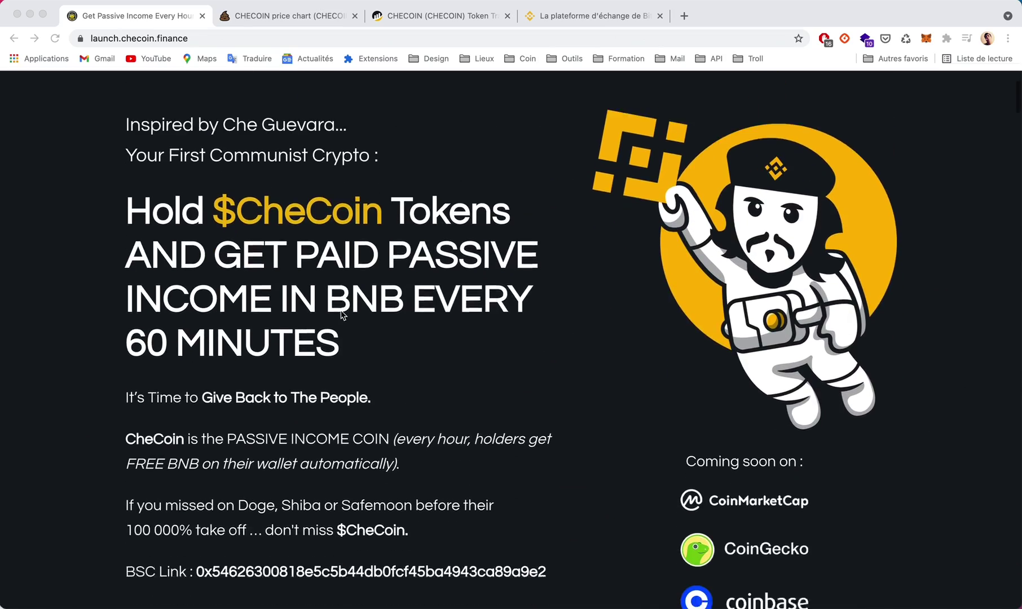
{"action": "double_click", "coordinate": [368, 528]}
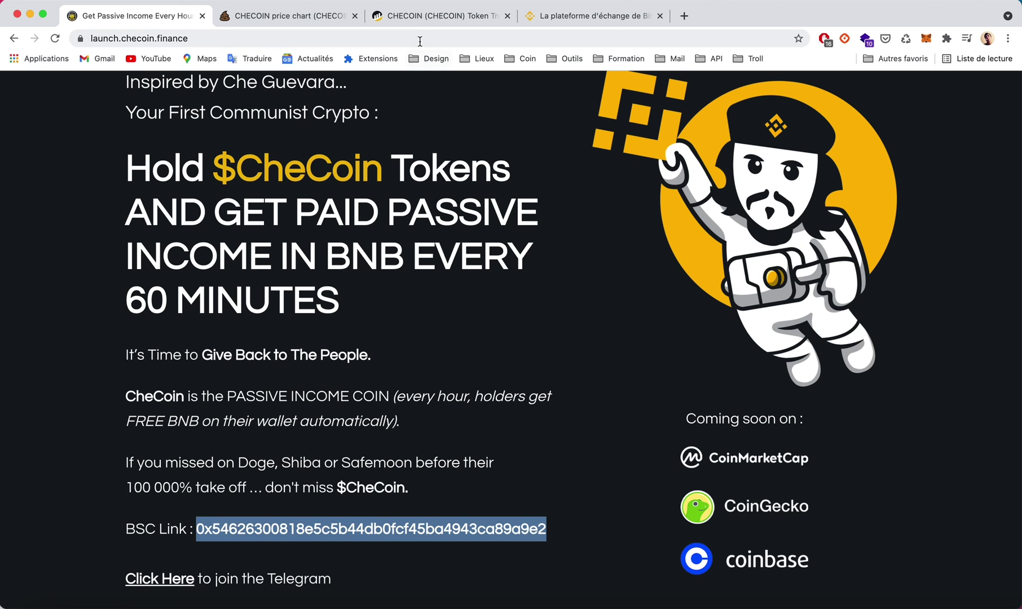
{"action": "left_click", "coordinate": [422, 20]}
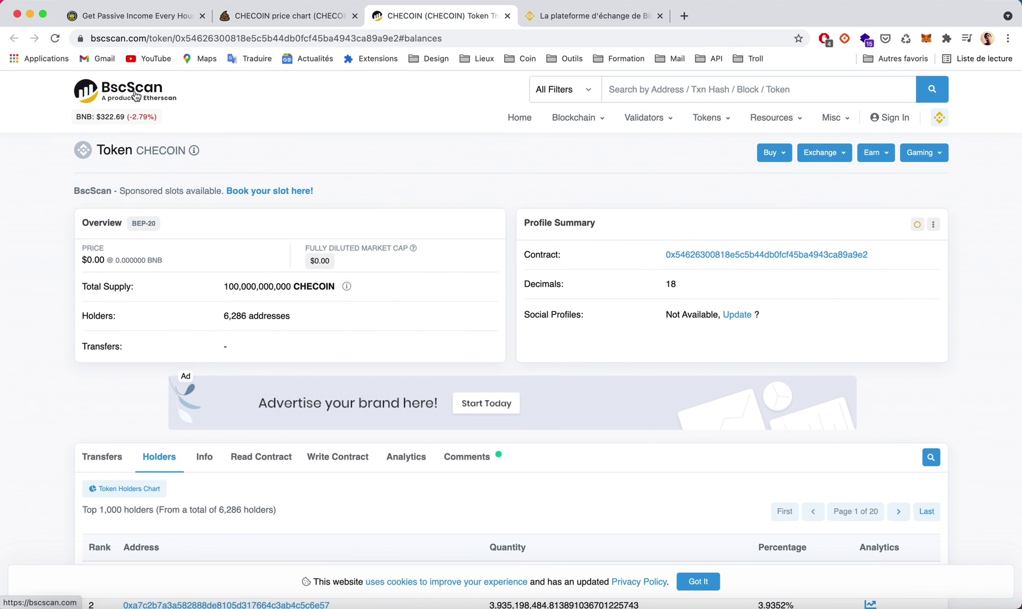
{"action": "left_click", "coordinate": [154, 100]}
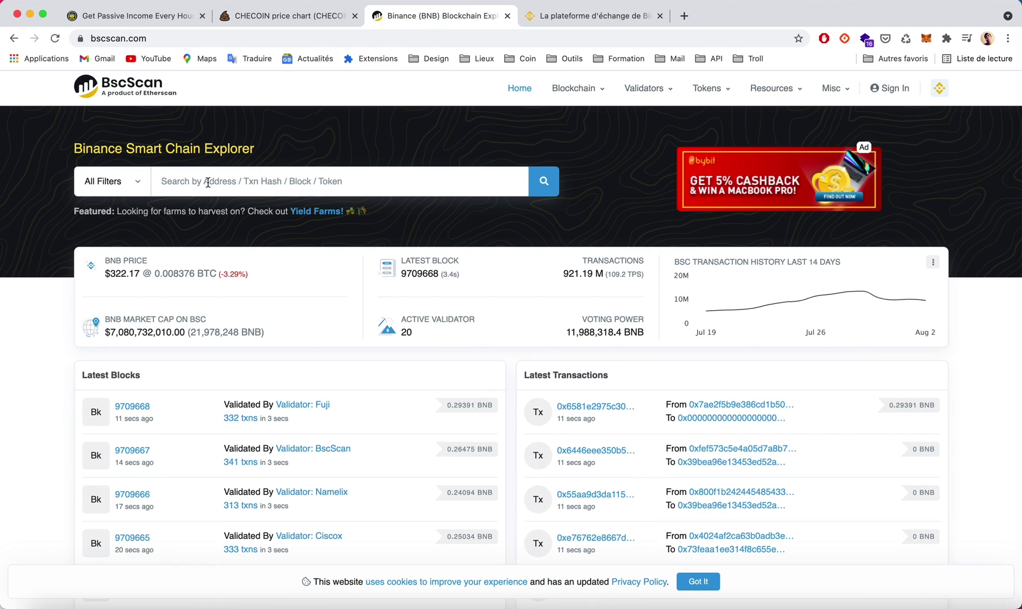
{"action": "left_click", "coordinate": [210, 182]}
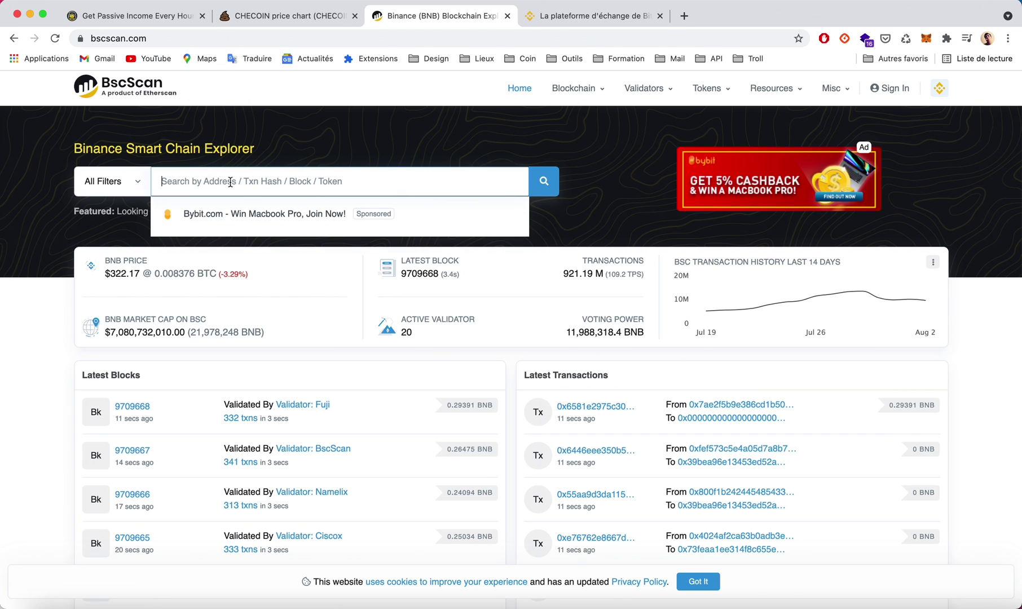
{"action": "key", "text": "super+v"}
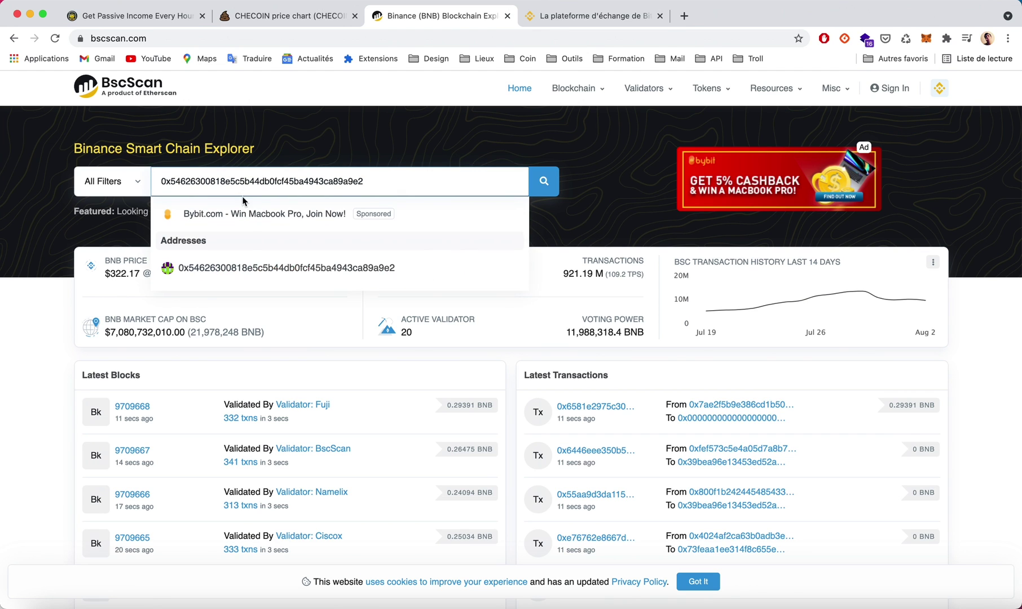
{"action": "left_click", "coordinate": [249, 267]}
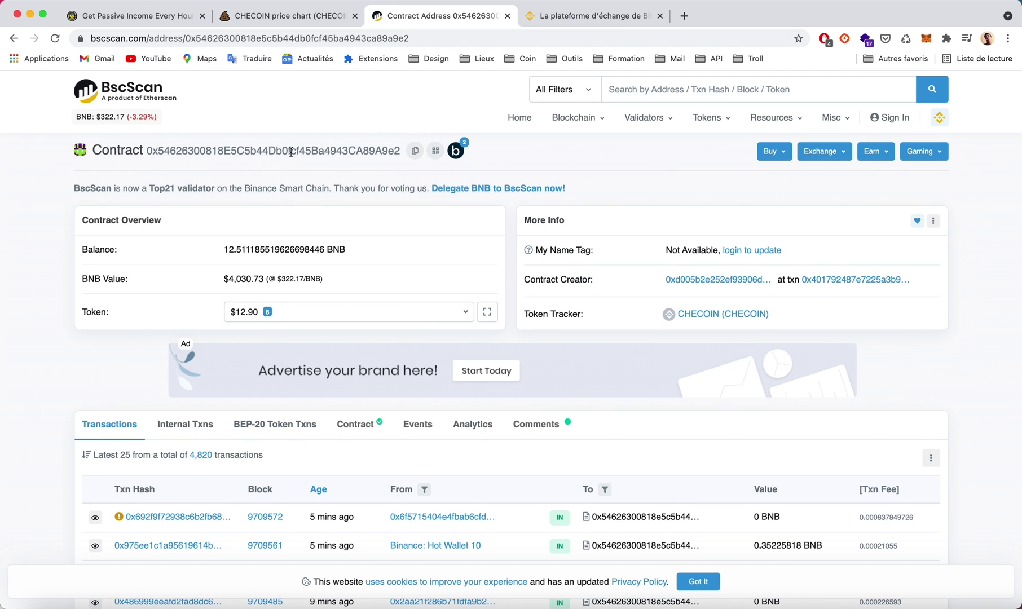
Open the CHECOIN Token Tracker showing 100,000,000,000 supply, 6,305 holders and 84,556 transfers.
{"action": "scroll", "coordinate": [611, 333], "scroll_direction": "down", "scroll_amount": 1}
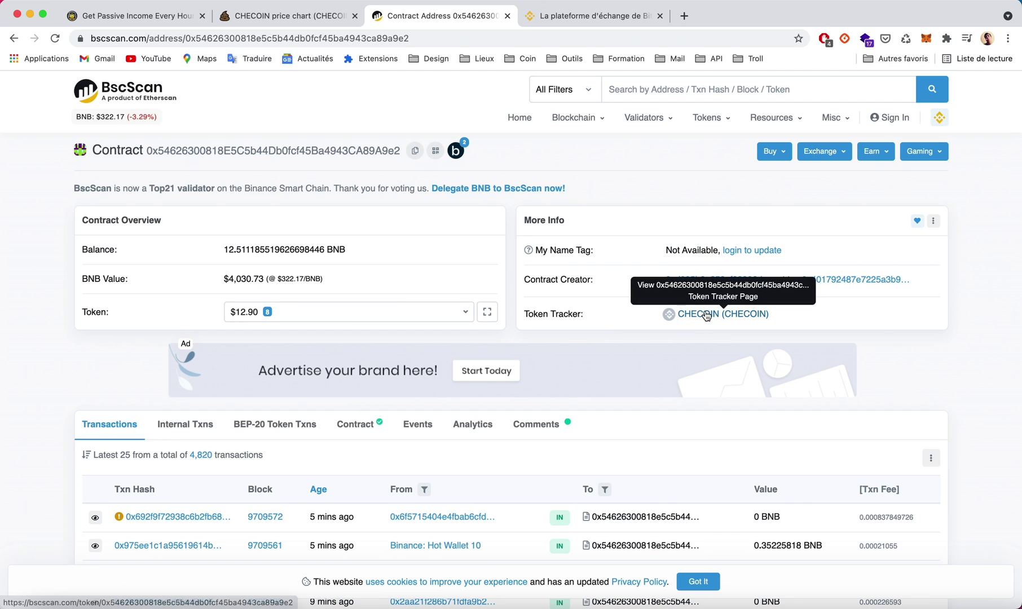
{"action": "left_click", "coordinate": [707, 315]}
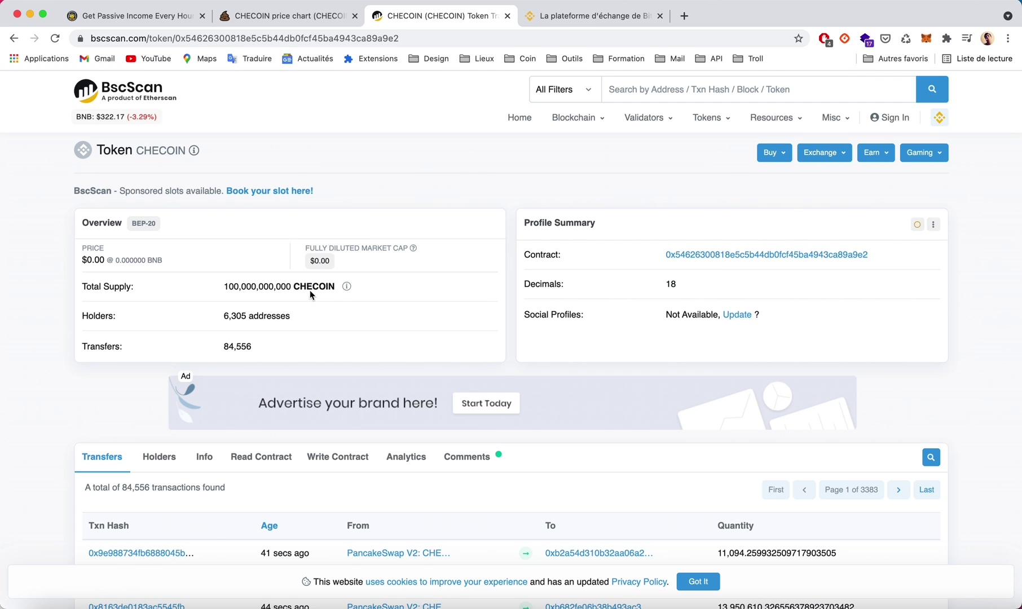
{"action": "scroll", "coordinate": [339, 312], "scroll_direction": "down", "scroll_amount": 1}
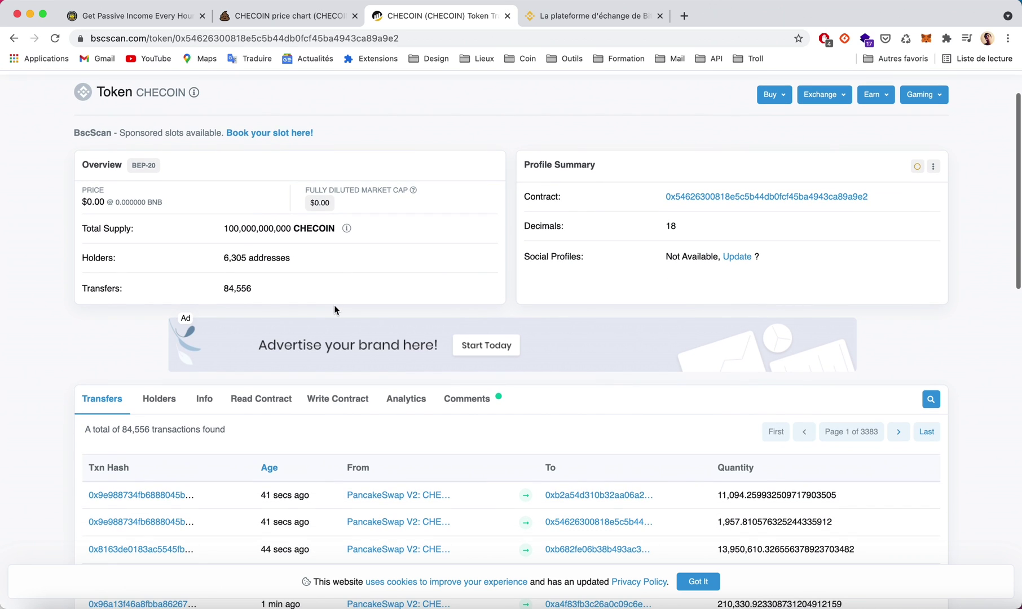
{"action": "scroll", "coordinate": [335, 310], "scroll_direction": "up", "scroll_amount": 1}
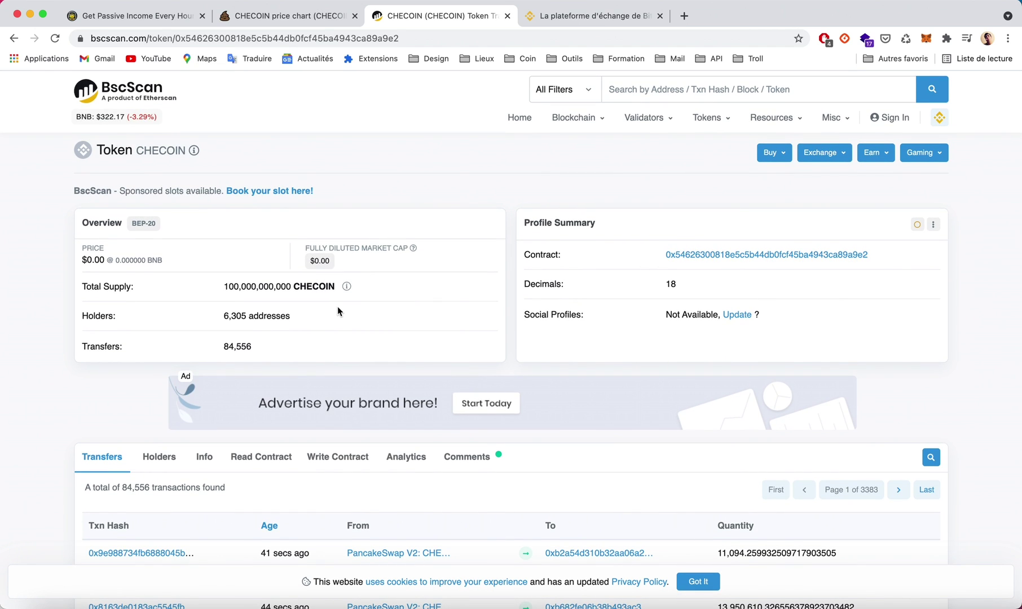
{"action": "left_click", "coordinate": [303, 15]}
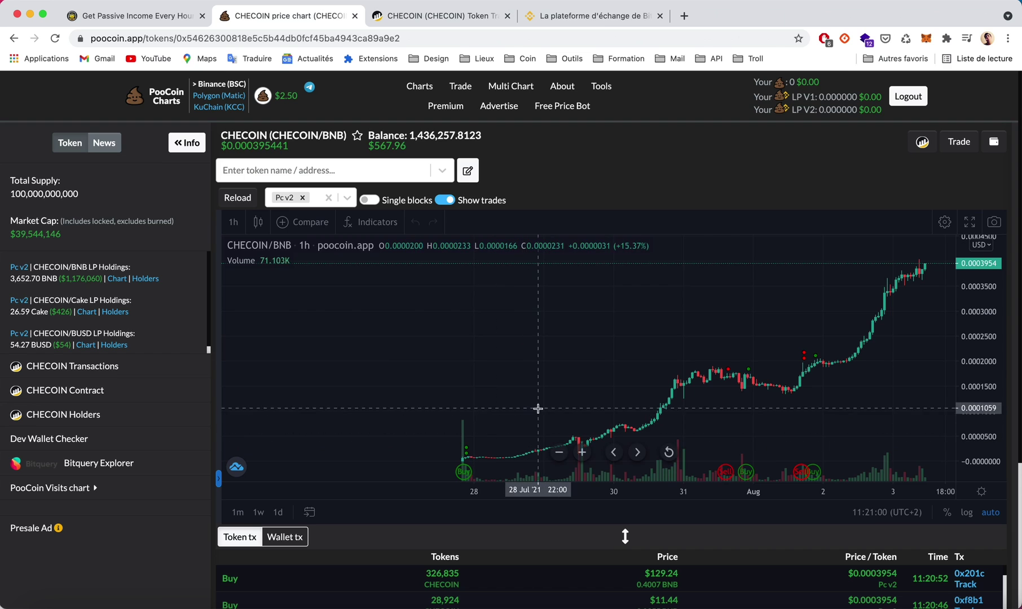
{"action": "left_click", "coordinate": [579, 17]}
{"action": "left_click", "coordinate": [463, 16]}
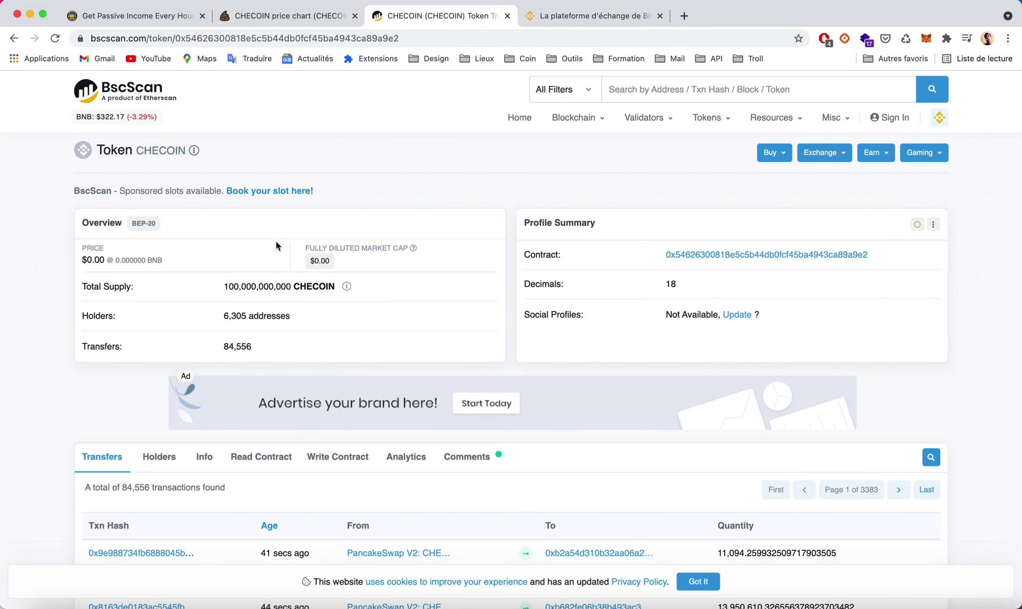
Browse CHECOIN's Holders list, led by one holder at 5.0000%, then return to the price chart.
{"action": "scroll", "coordinate": [271, 338], "scroll_direction": "down", "scroll_amount": 3}
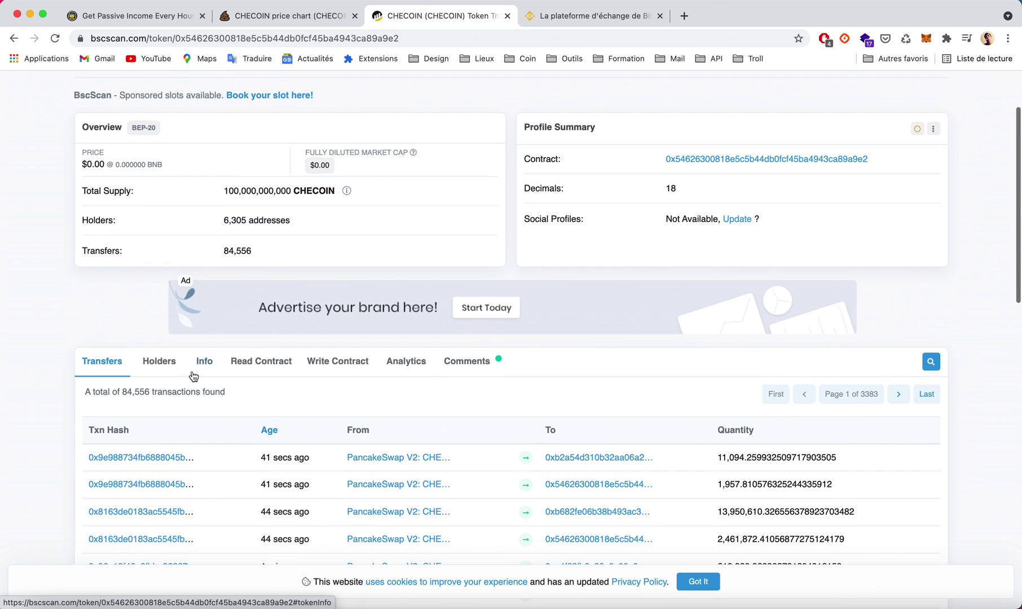
{"action": "left_click", "coordinate": [166, 364]}
{"action": "scroll", "coordinate": [169, 365], "scroll_direction": "down", "scroll_amount": 3}
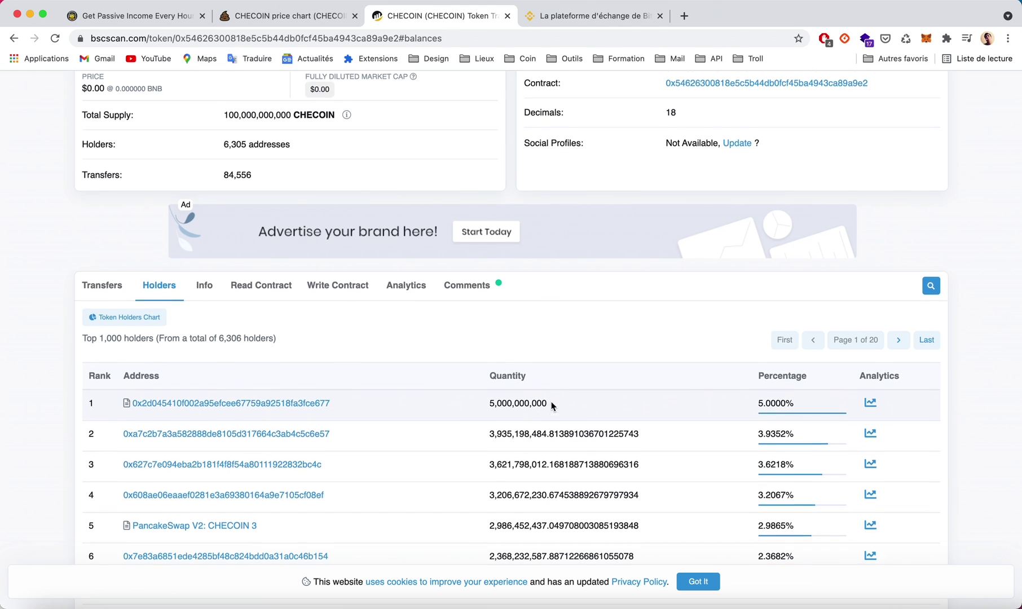
{"action": "scroll", "coordinate": [552, 405], "scroll_direction": "down", "scroll_amount": 5}
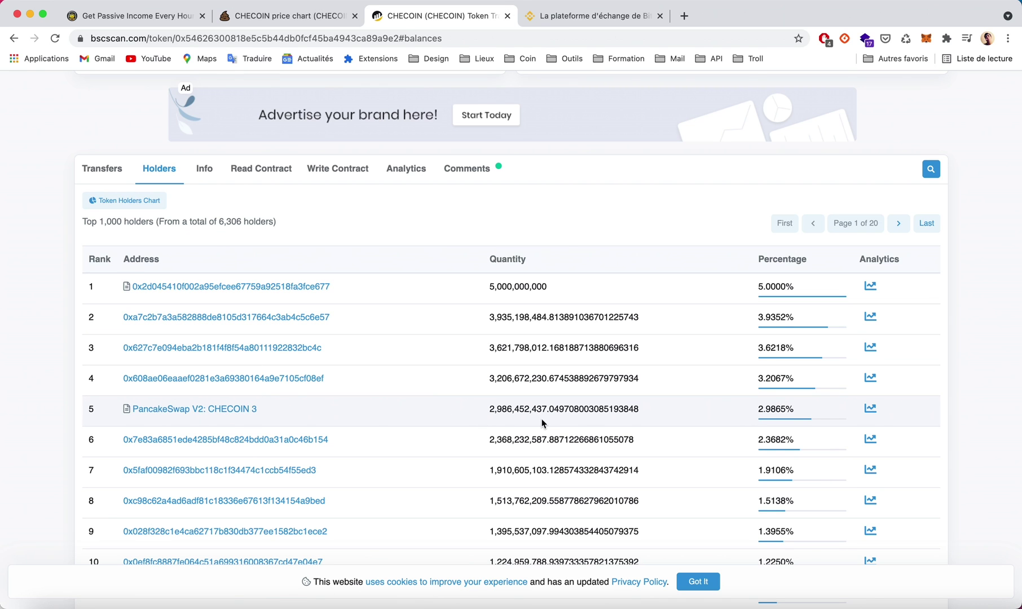
{"action": "scroll", "coordinate": [541, 423], "scroll_direction": "up", "scroll_amount": 2}
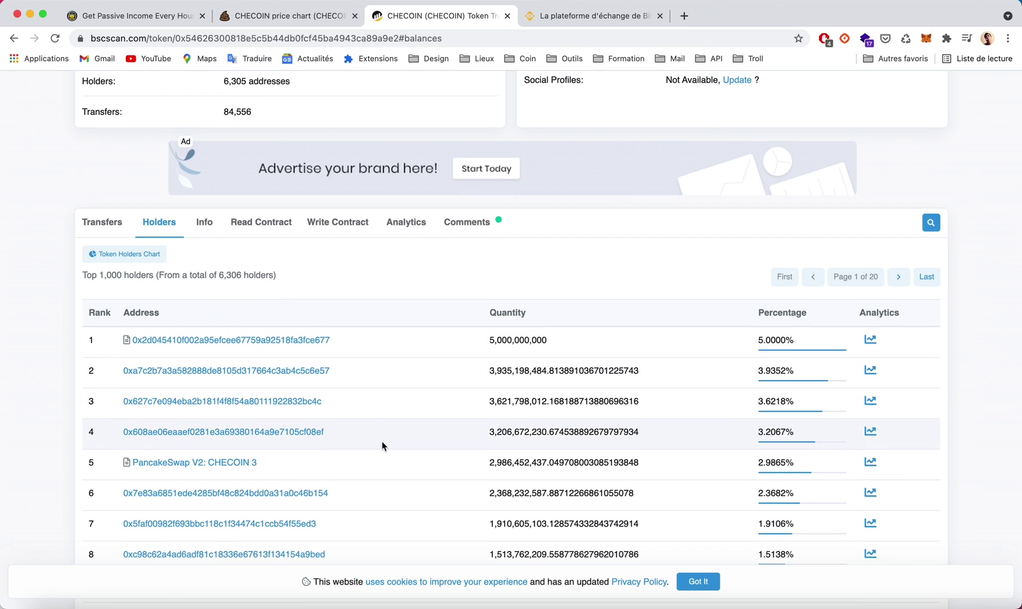
{"action": "scroll", "coordinate": [382, 441], "scroll_direction": "up", "scroll_amount": 1}
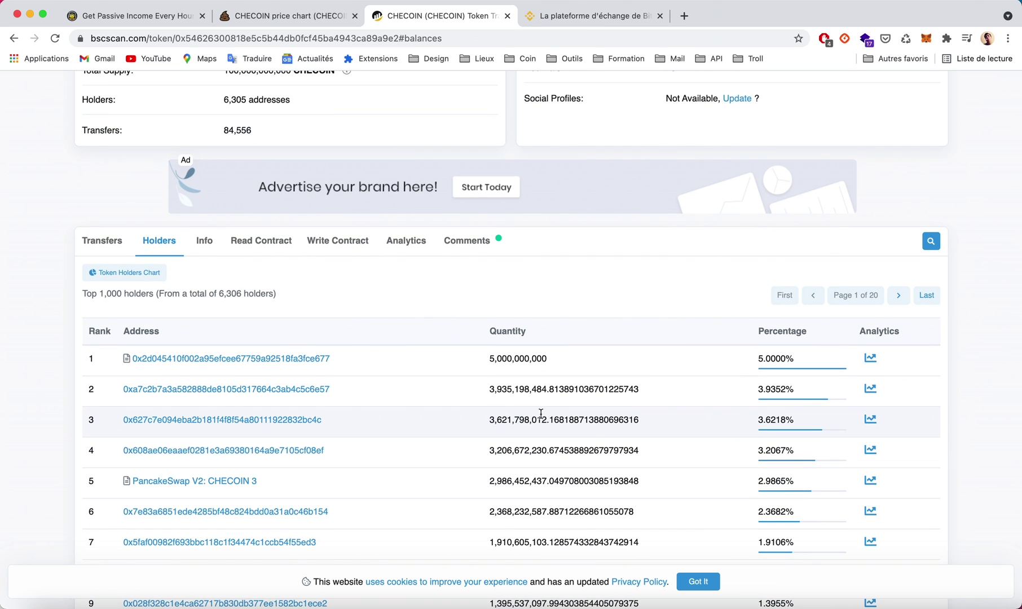
{"action": "scroll", "coordinate": [540, 414], "scroll_direction": "up", "scroll_amount": 5}
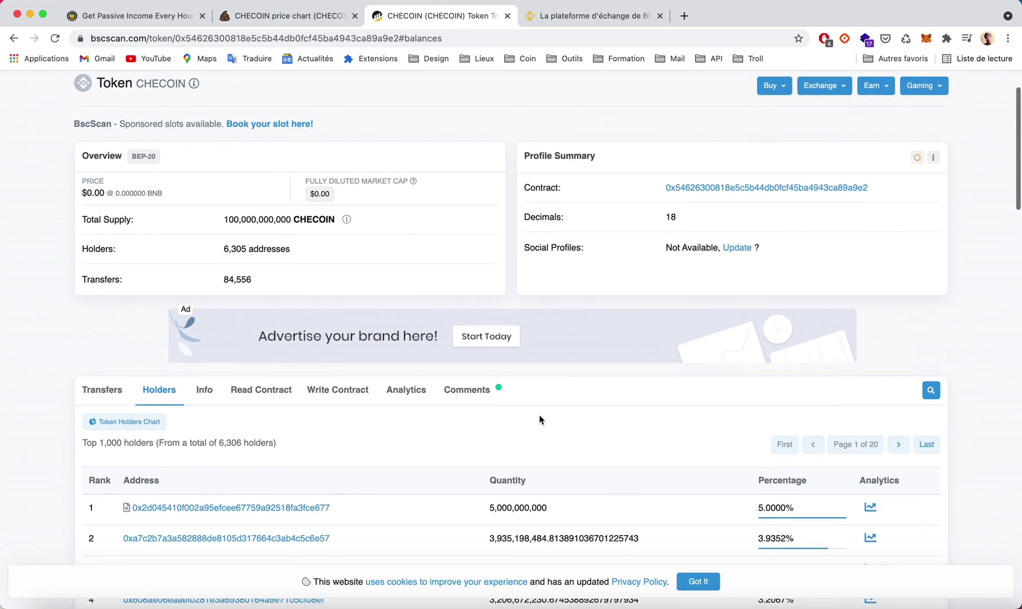
{"action": "scroll", "coordinate": [536, 413], "scroll_direction": "up", "scroll_amount": 3}
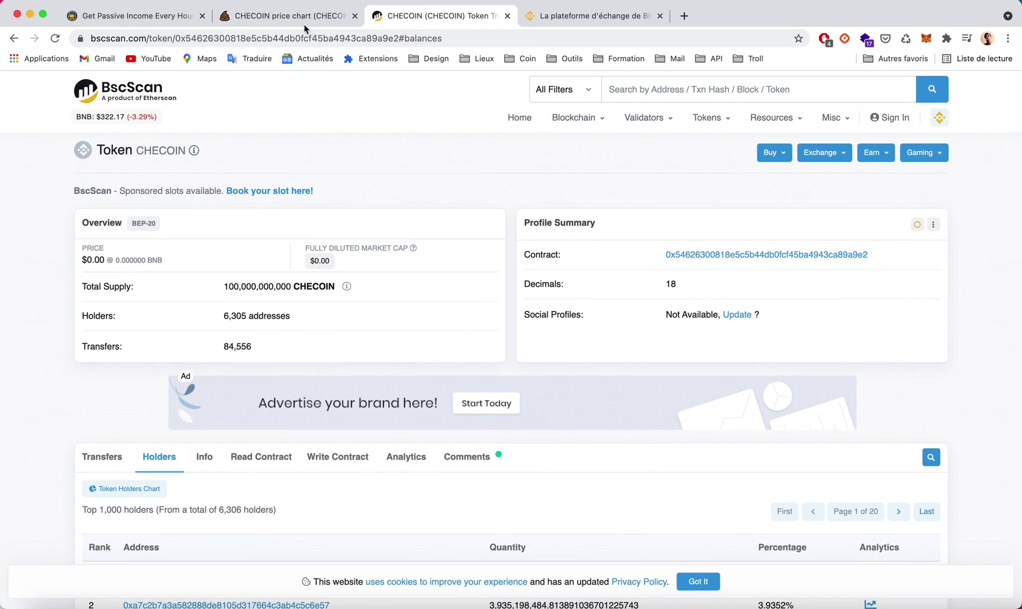
{"action": "left_click", "coordinate": [304, 21]}
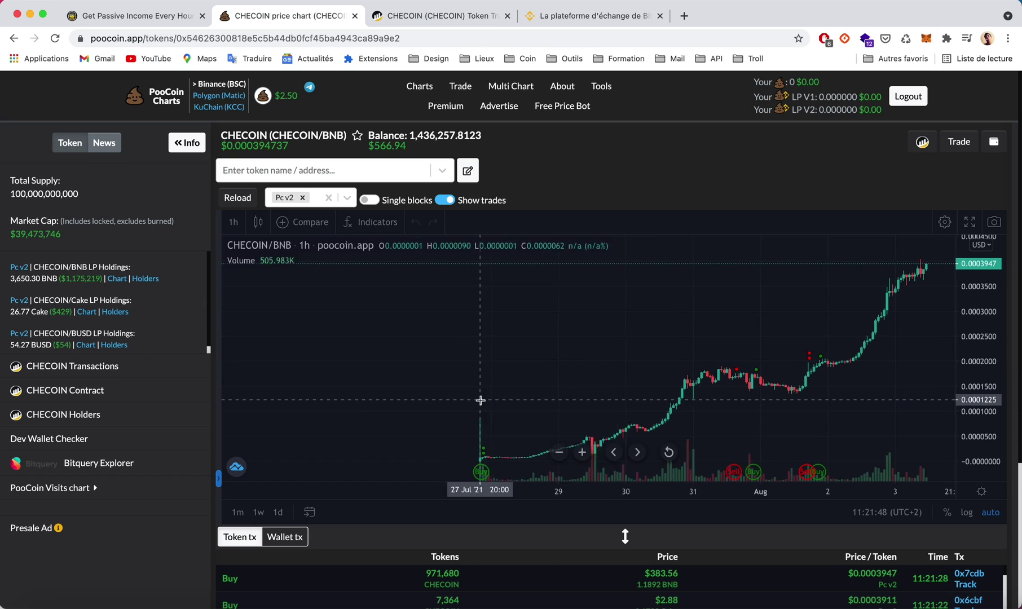
Zoom into the CHECOIN price chart, then bring up the CheCoin Official Chat in Telegram.
{"action": "scroll", "coordinate": [480, 400], "scroll_direction": "up", "scroll_amount": 2}
{"action": "scroll", "coordinate": [495, 399], "scroll_direction": "up", "scroll_amount": 1}
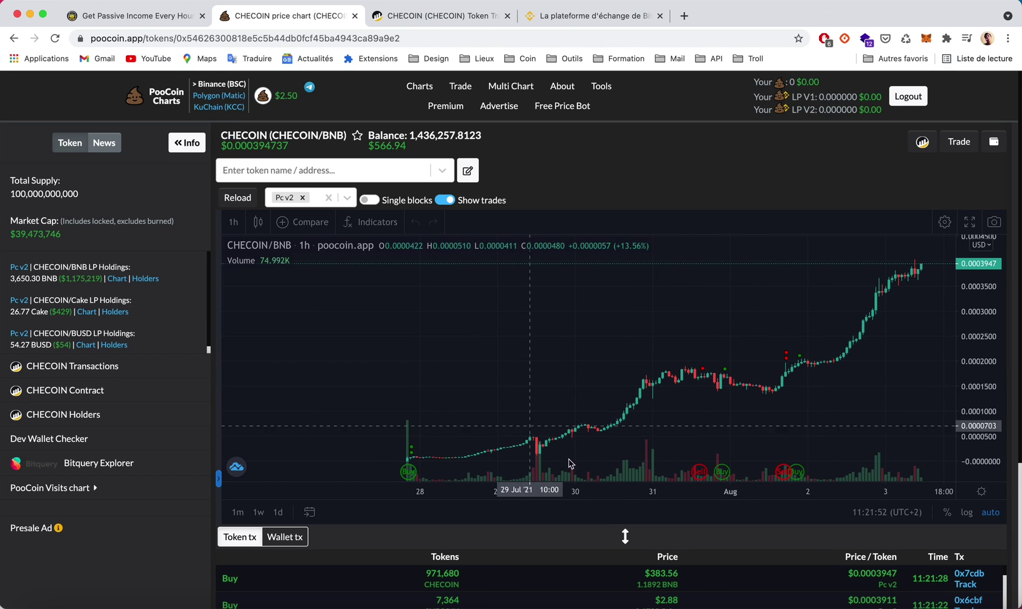
{"action": "left_click", "coordinate": [712, 601]}
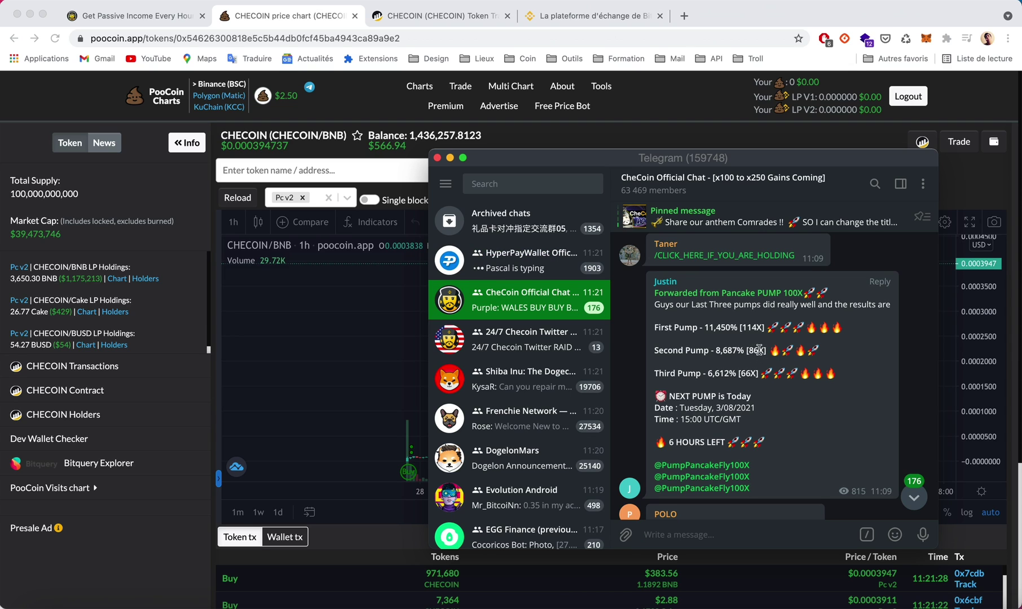
Scroll through the CheCoin Official Chat posts, then return to the CHECOIN/BNB chart in Chrome.
{"action": "scroll", "coordinate": [763, 356], "scroll_direction": "down", "scroll_amount": 1}
{"action": "scroll", "coordinate": [762, 355], "scroll_direction": "down", "scroll_amount": 1}
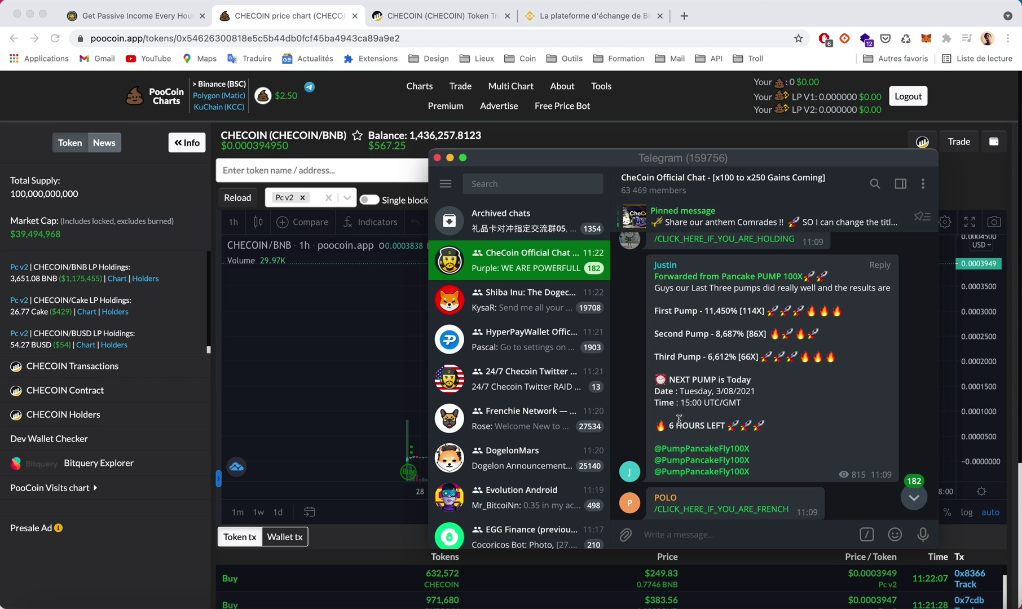
{"action": "left_click", "coordinate": [575, 135]}
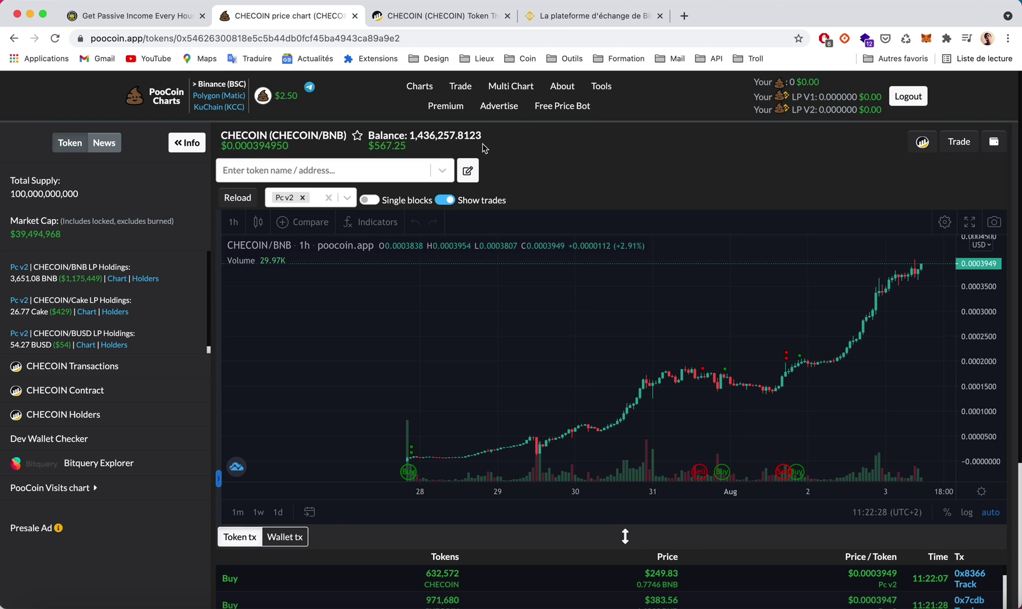
Paste the CheCoin contract address into PooCoin's token search and load the CHECOIN/BNB chart.
{"action": "left_click", "coordinate": [192, 16]}
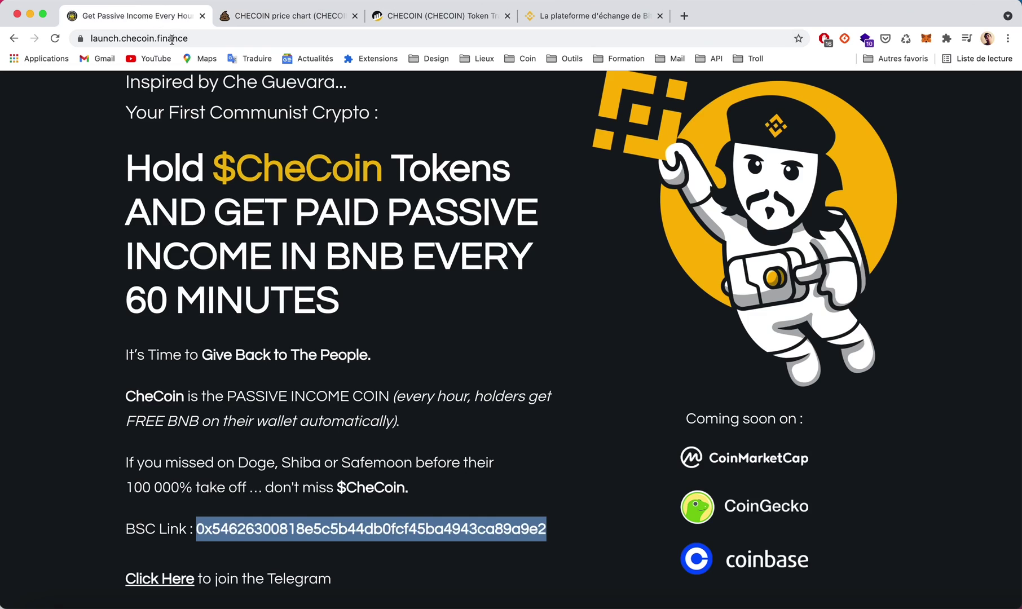
{"action": "left_click", "coordinate": [282, 14]}
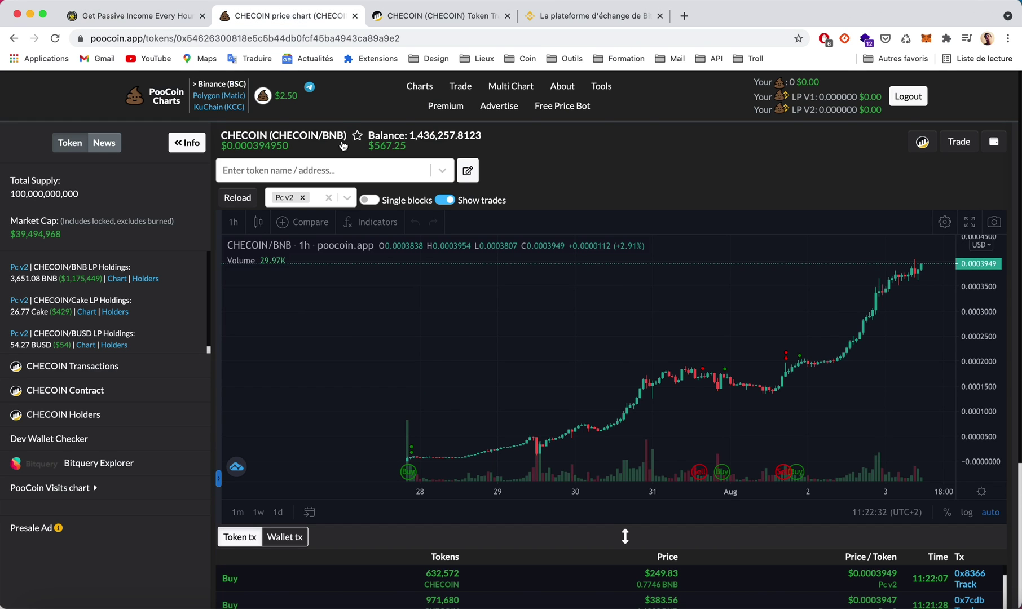
{"action": "left_click", "coordinate": [325, 172]}
{"action": "key", "text": "super+v"}
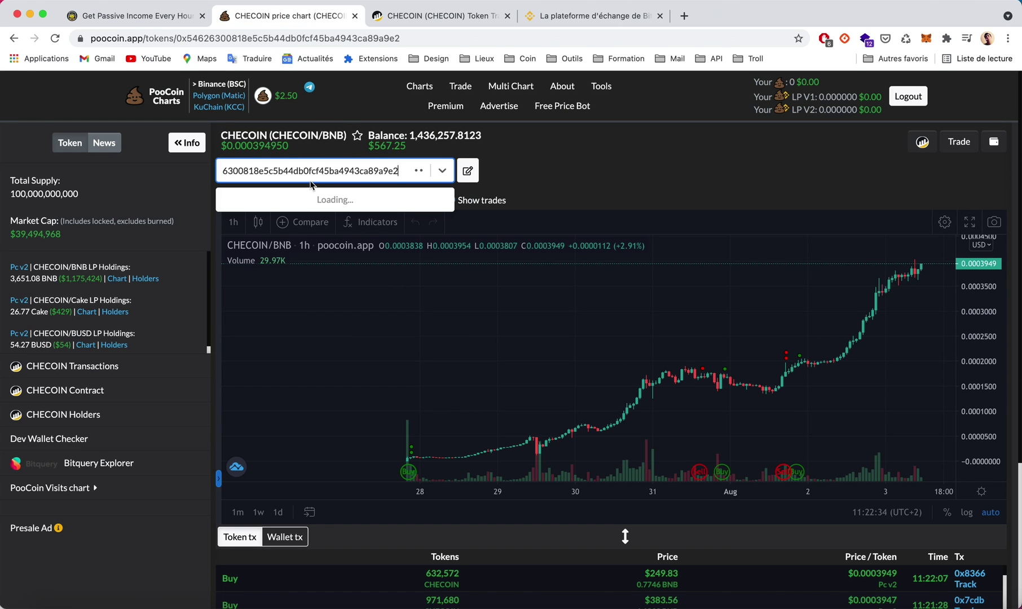
{"action": "left_click", "coordinate": [317, 212]}
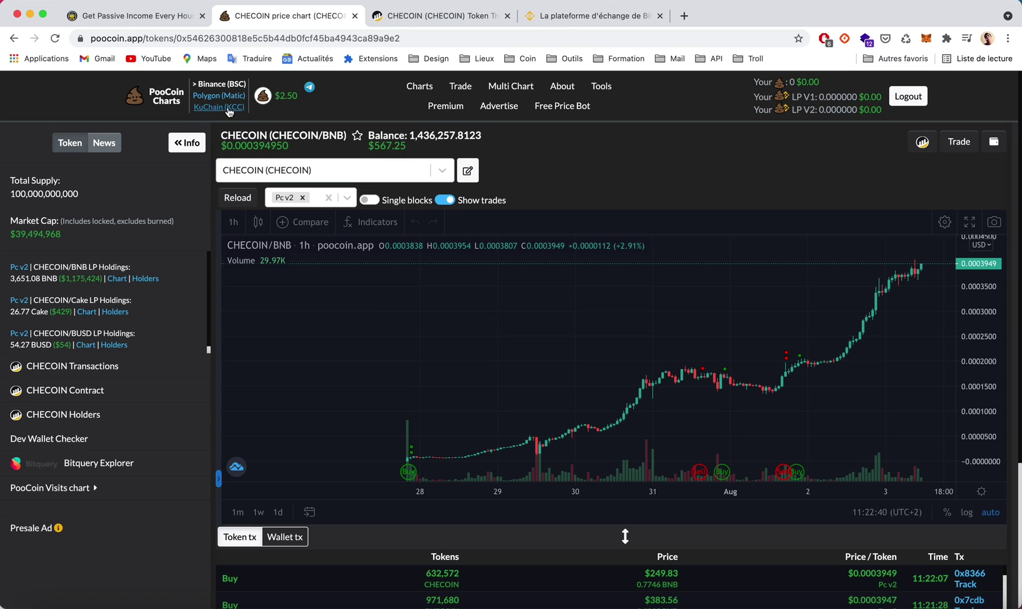
{"action": "left_click", "coordinate": [164, 97]}
{"action": "left_click", "coordinate": [425, 241]}
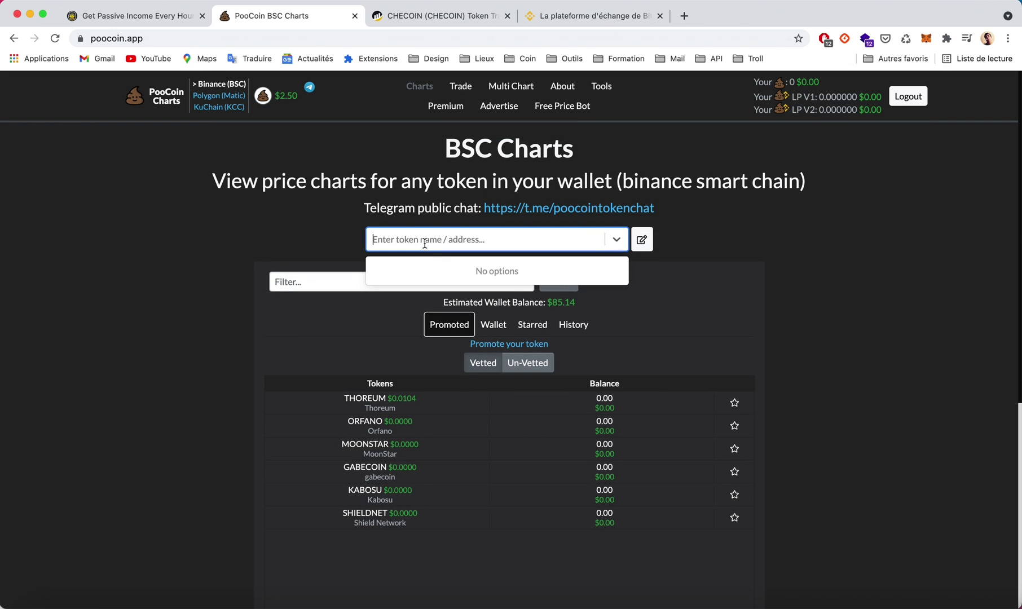
{"action": "key", "text": "super+v"}
{"action": "left_click", "coordinate": [492, 272]}
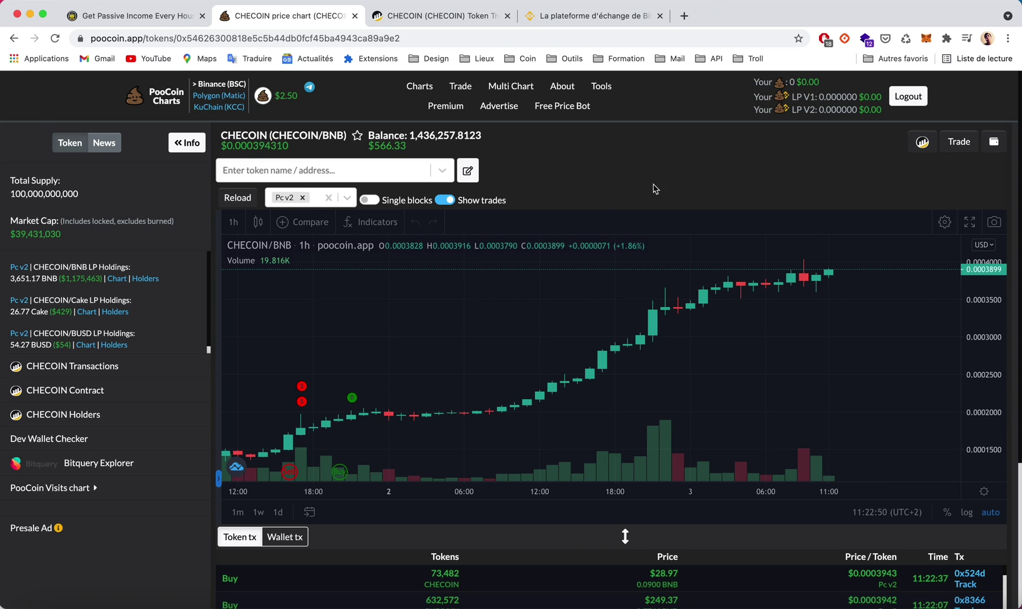
Open MetaMask's Chrome download page in a new tab and view the wallet's 0.265 BNB balance.
{"action": "left_click", "coordinate": [927, 39]}
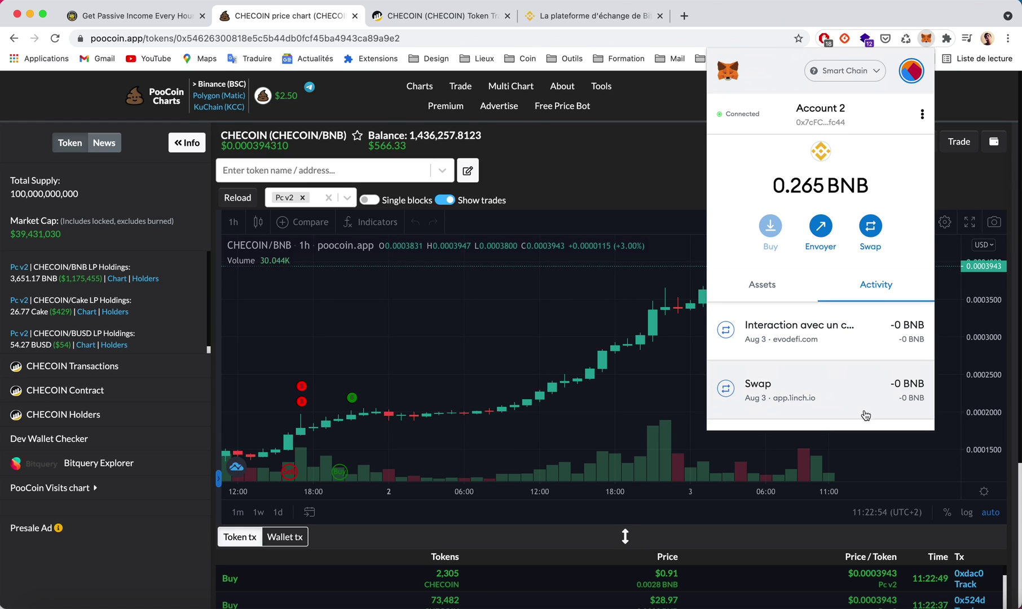
{"action": "left_click", "coordinate": [684, 16]}
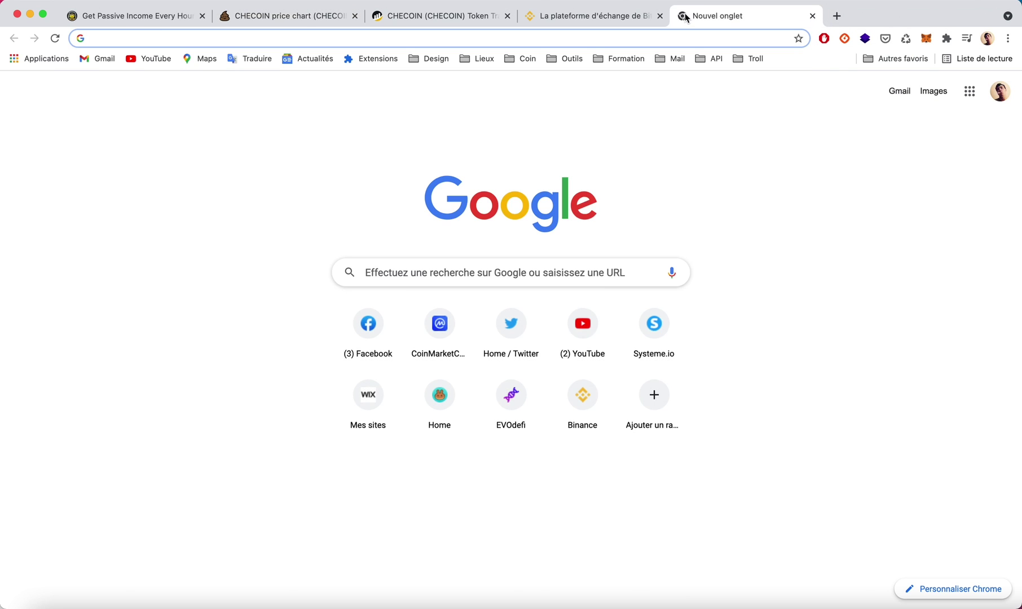
{"action": "type", "text": "meta"}
{"action": "key", "text": "Return"}
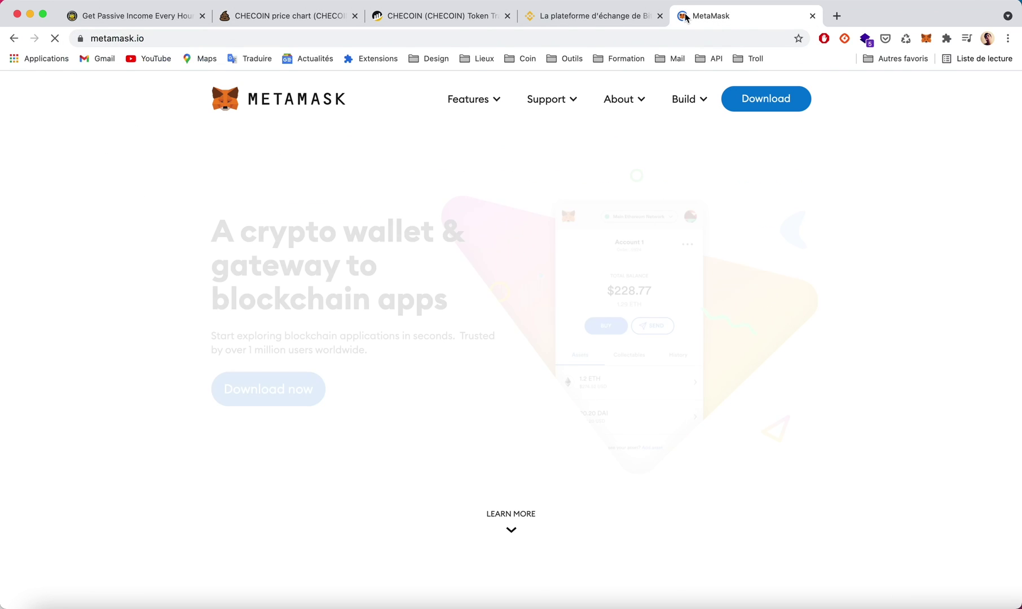
{"action": "left_click", "coordinate": [778, 107]}
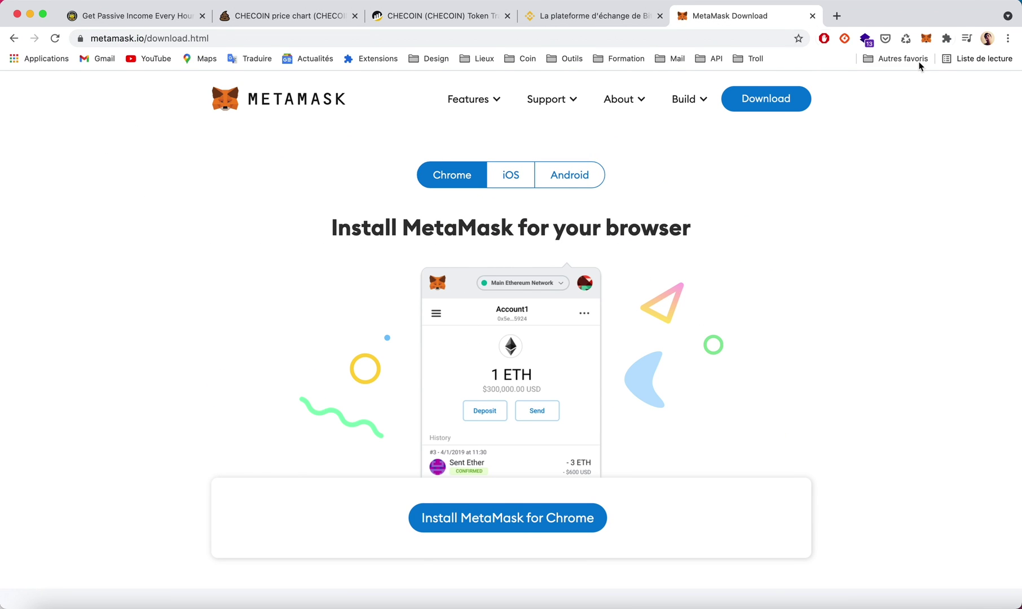
{"action": "left_click", "coordinate": [926, 40]}
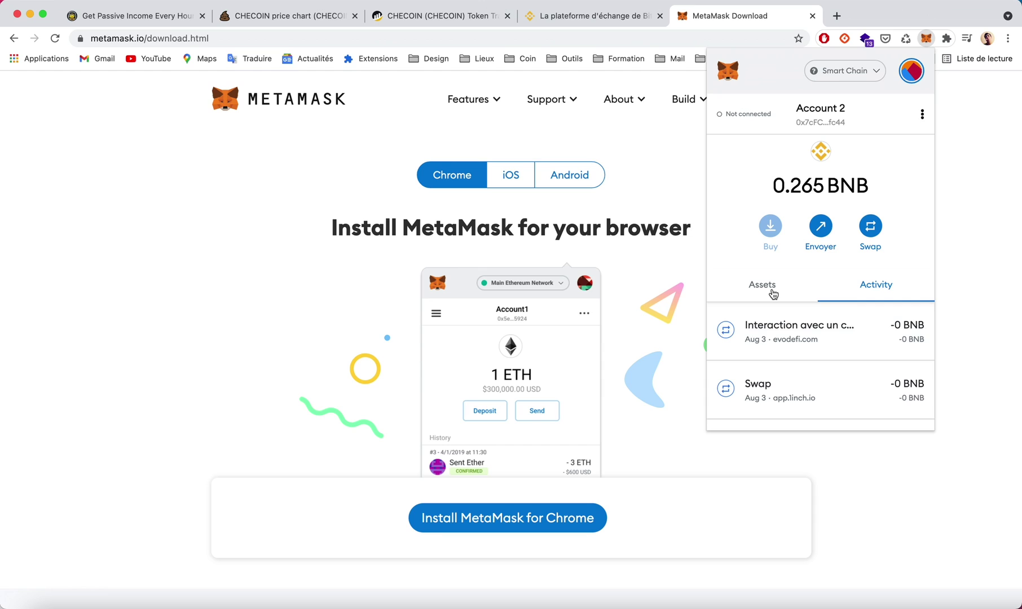
Check MetaMask's Assets list: 0.265 BNB and 0 NEURCHI.
{"action": "left_click", "coordinate": [773, 293]}
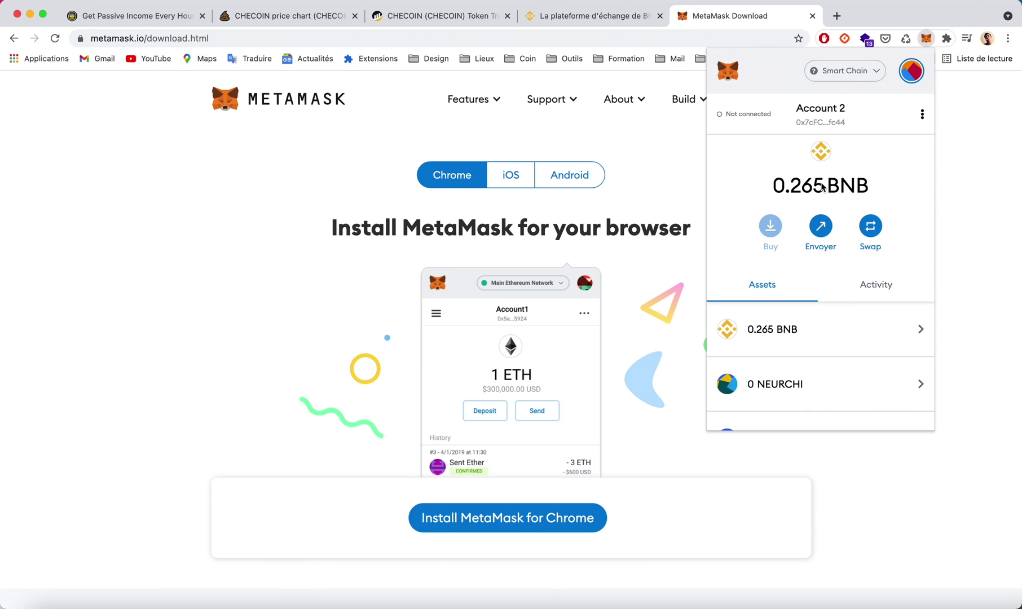
{"action": "mouse_move", "coordinate": [791, 173]}
{"action": "left_click", "coordinate": [963, 103]}
Confirm Smart Chain is MetaMask's active network, then open a blank new tab.
{"action": "left_click", "coordinate": [926, 38]}
{"action": "left_click", "coordinate": [857, 73]}
{"action": "scroll", "coordinate": [855, 172], "scroll_direction": "down", "scroll_amount": 3}
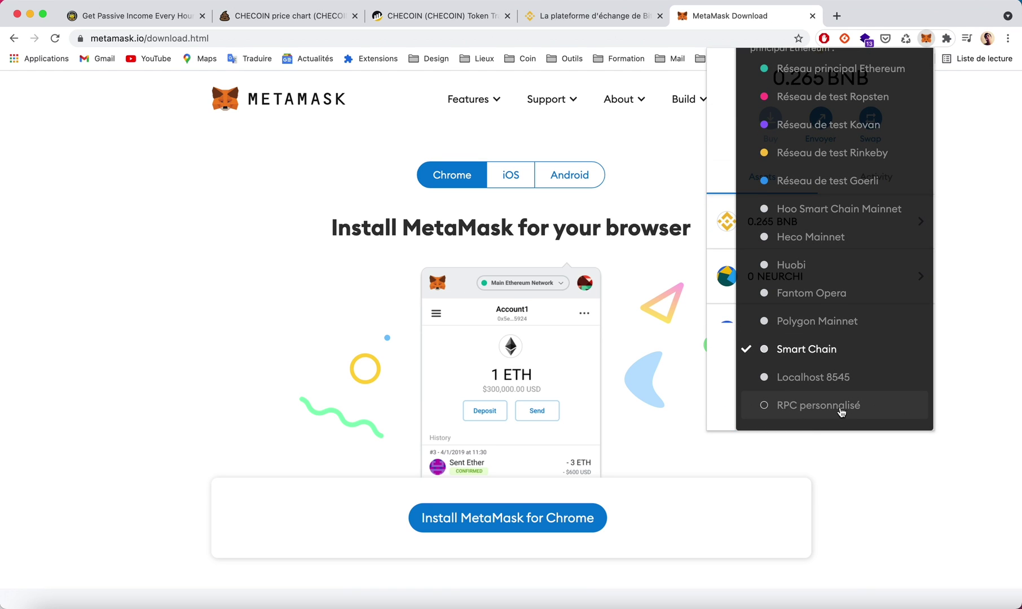
{"action": "left_click", "coordinate": [974, 356]}
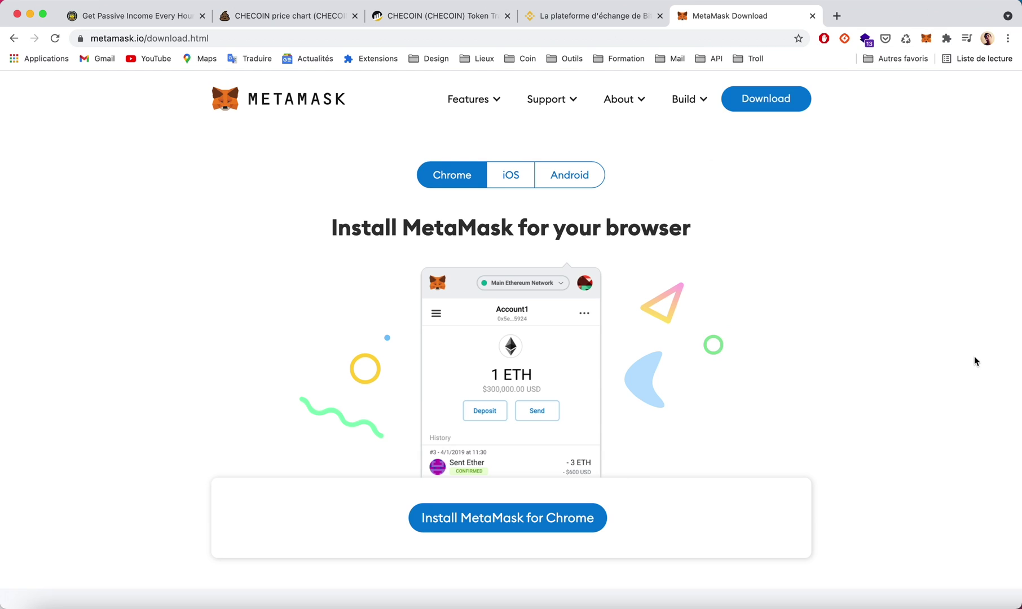
{"action": "left_click", "coordinate": [837, 15]}
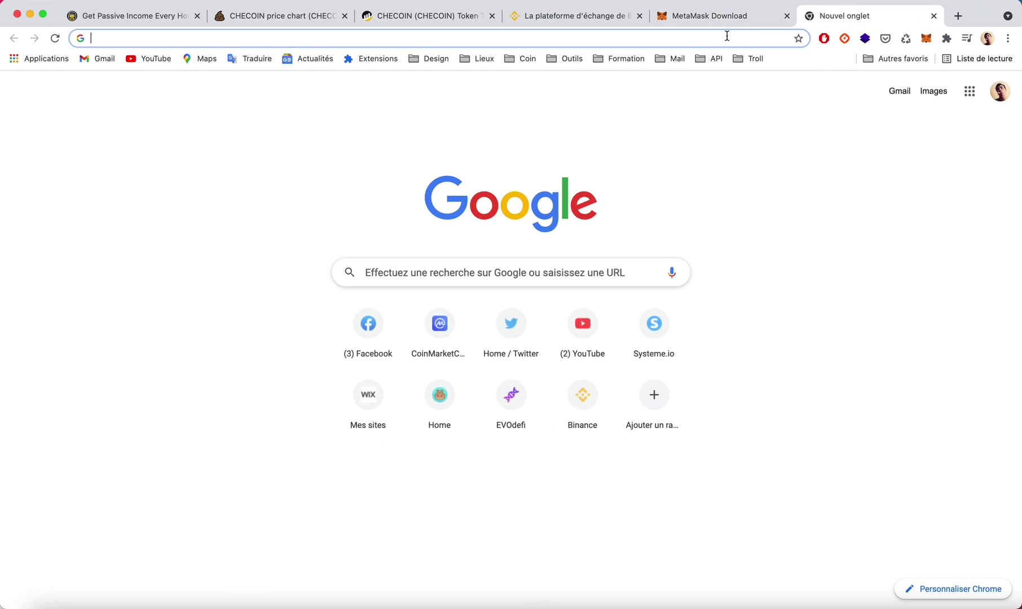
Search Google for 'Binance smart chain'.
{"action": "left_click", "coordinate": [727, 35]}
{"action": "type", "text": "Binance"}
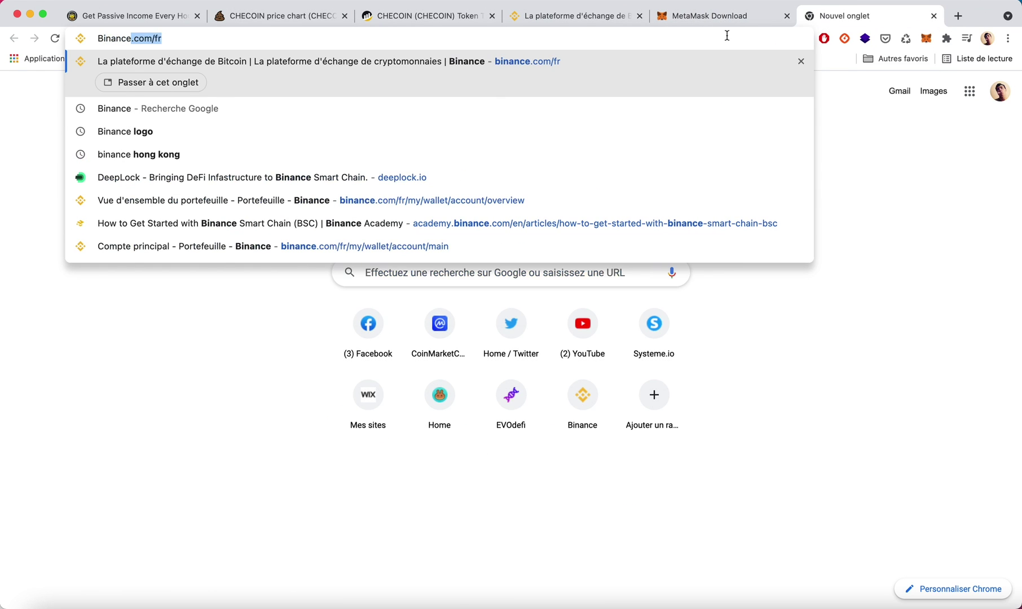
{"action": "type", "text": " Smar sm"}
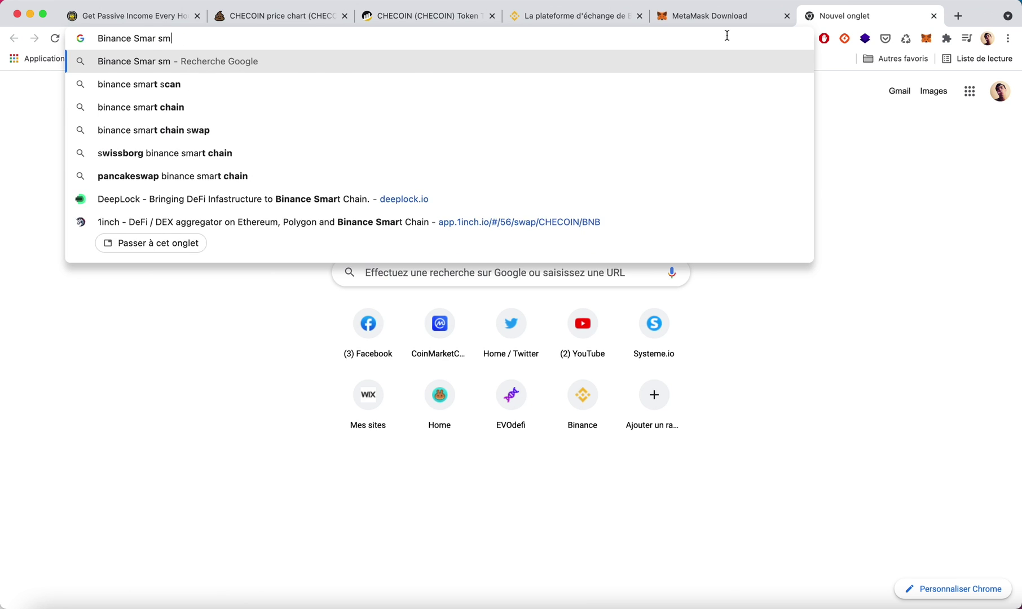
{"action": "type", "text": "art"}
{"action": "key", "text": "BackSpace"}
{"action": "key", "text": "BackSpace"}
{"action": "key", "text": "BackSpace"}
{"action": "key", "text": "BackSpace"}
{"action": "key", "text": "BackSpace"}
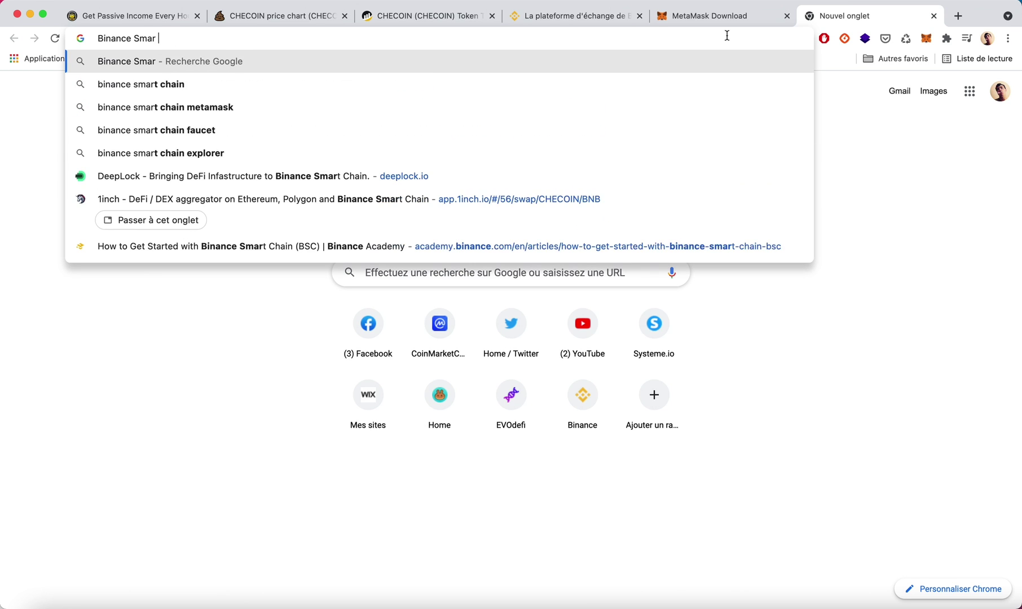
{"action": "key", "text": "BackSpace"}
{"action": "type", "text": "t chain"}
{"action": "key", "text": "Return"}
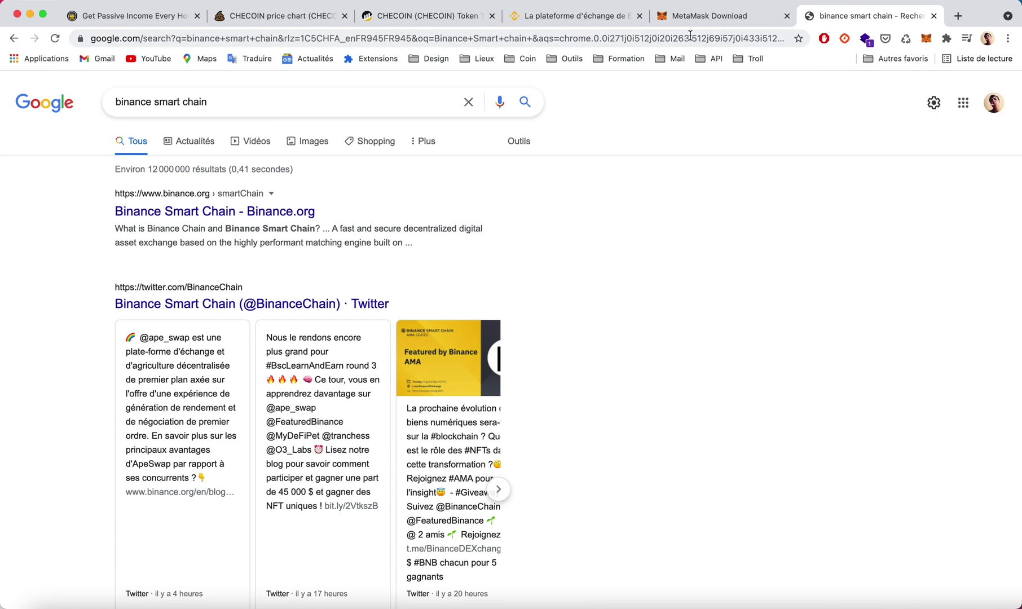
Refine the search to 'binance smart chain metamask' and open the Binance Academy result.
{"action": "left_click", "coordinate": [251, 102]}
{"action": "type", "text": "me"}
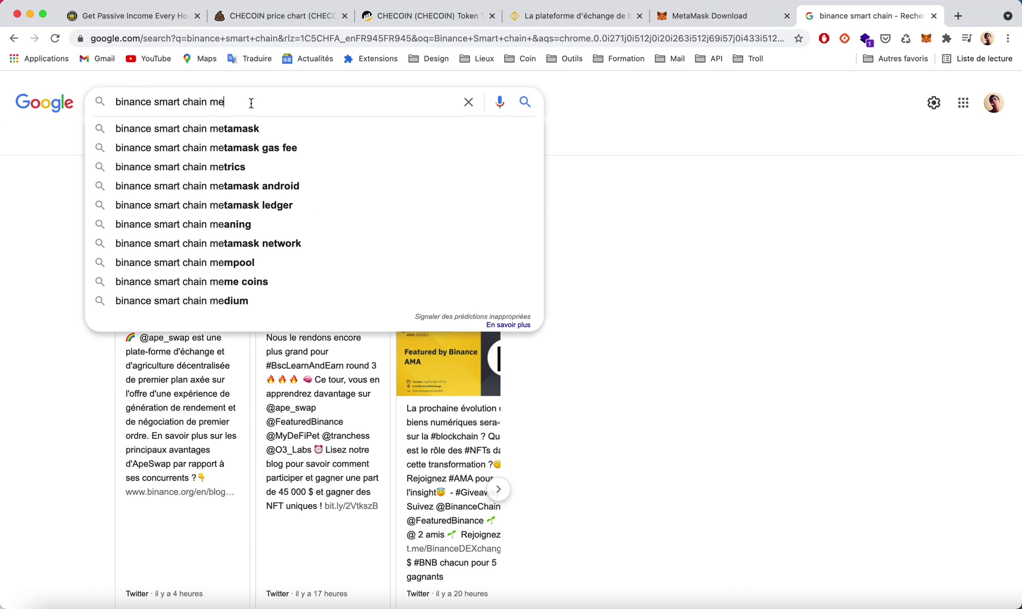
{"action": "type", "text": "ta"}
{"action": "left_click", "coordinate": [226, 128]}
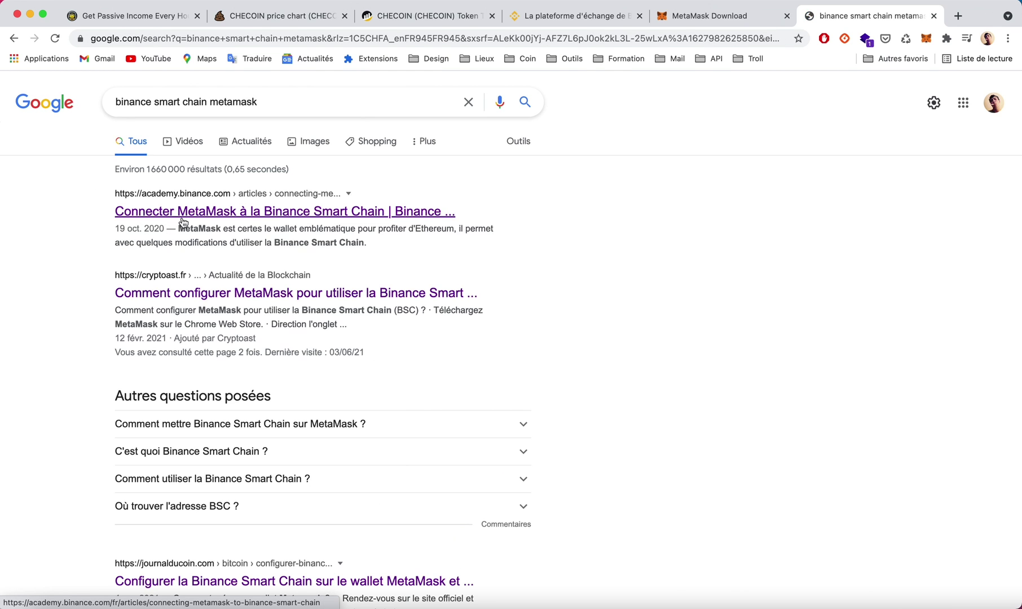
{"action": "left_click", "coordinate": [182, 222]}
{"action": "scroll", "coordinate": [253, 309], "scroll_direction": "down", "scroll_amount": 10}
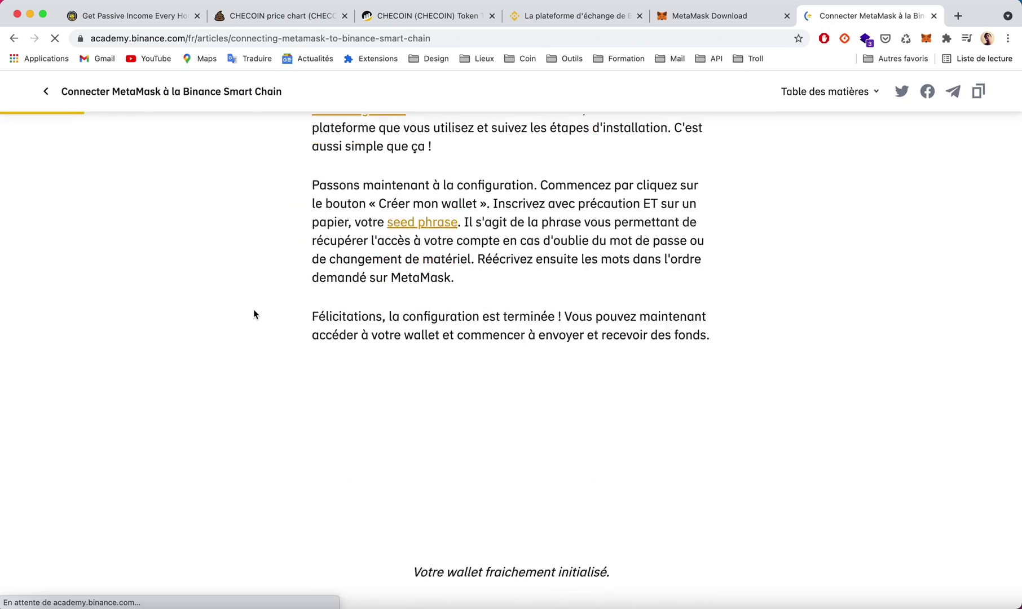
Highlight the Testnet settings (chain ID 97, BNB), compare with MetaMask, then go to Binance.
{"action": "scroll", "coordinate": [253, 310], "scroll_direction": "down", "scroll_amount": 10}
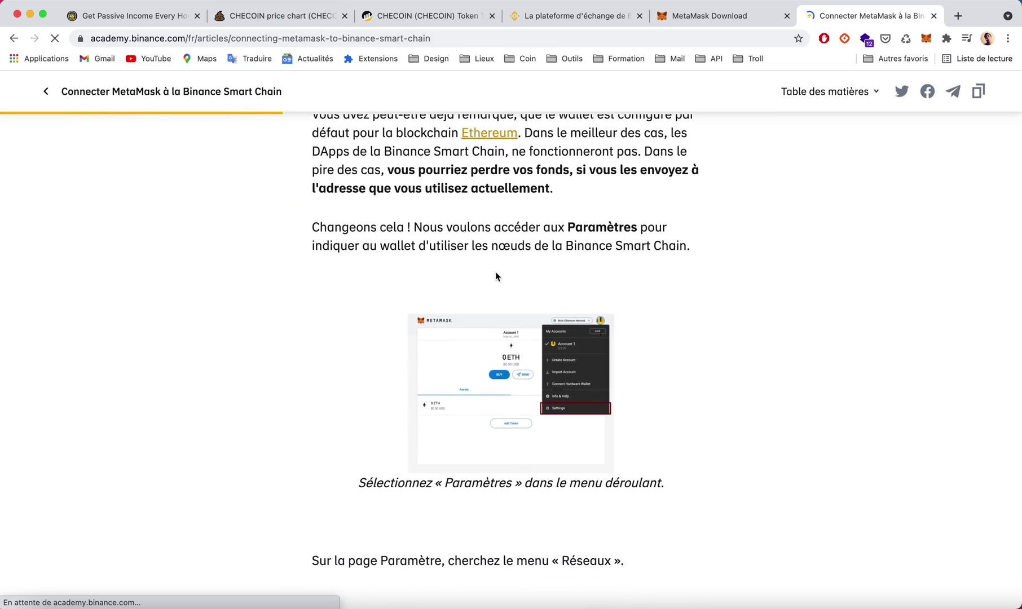
{"action": "scroll", "coordinate": [495, 276], "scroll_direction": "down", "scroll_amount": 20}
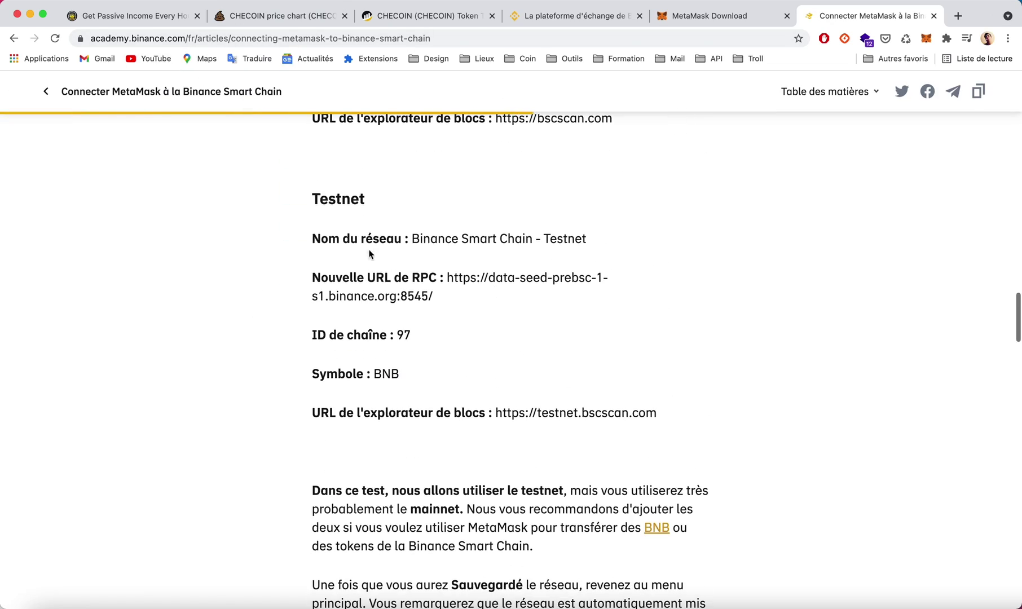
{"action": "left_click_drag", "start_coordinate": [311, 237], "coordinate": [686, 414]}
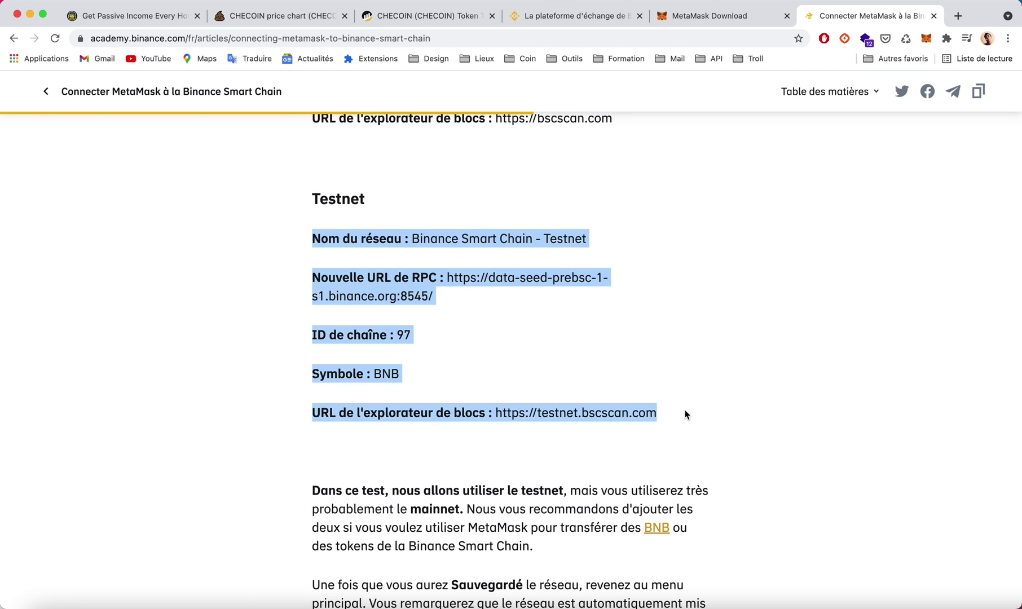
{"action": "left_click", "coordinate": [927, 40]}
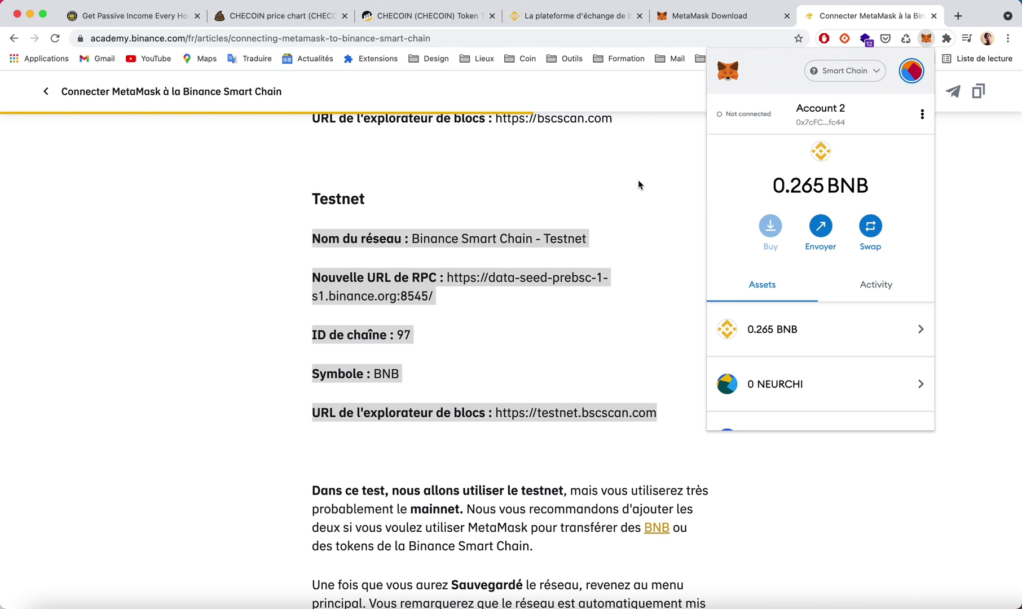
{"action": "left_click", "coordinate": [630, 219]}
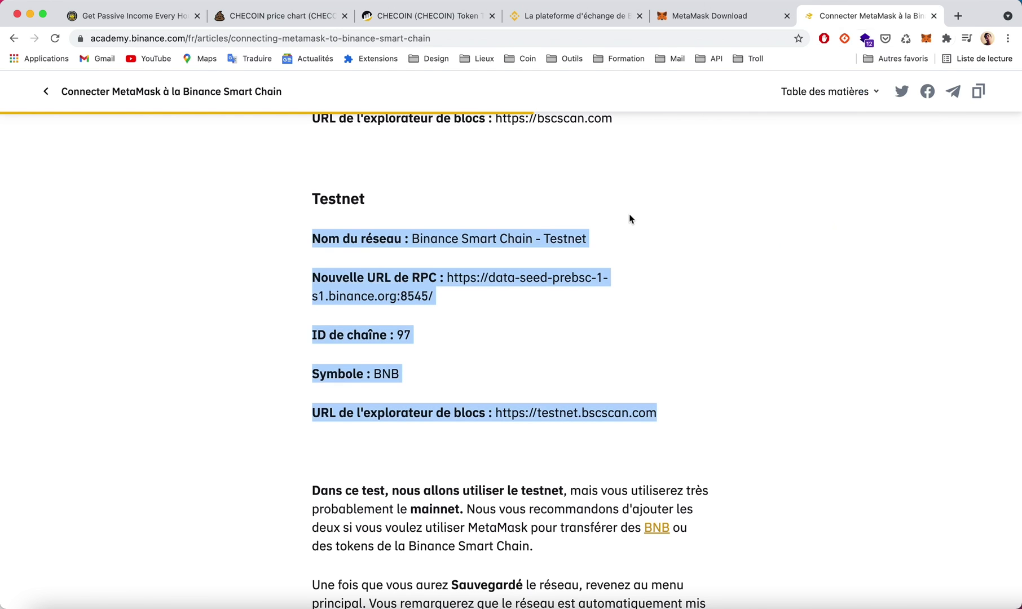
{"action": "left_click", "coordinate": [565, 16]}
{"action": "mouse_move", "coordinate": [702, 94]}
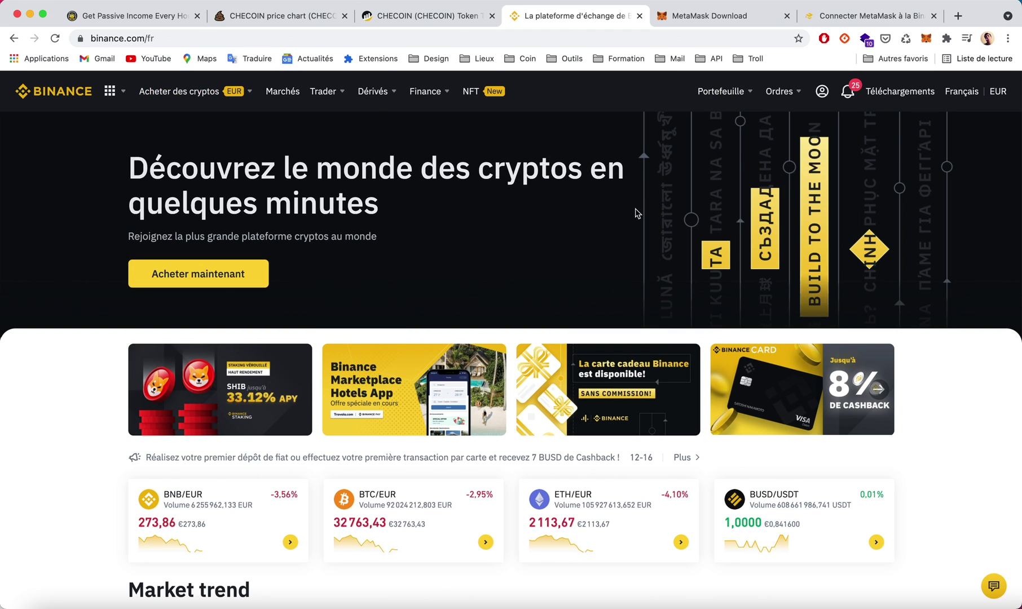
Fill Binance's credit/debit card purchase to spend 15 EUR on 0.054633 BNB.
{"action": "mouse_move", "coordinate": [192, 92]}
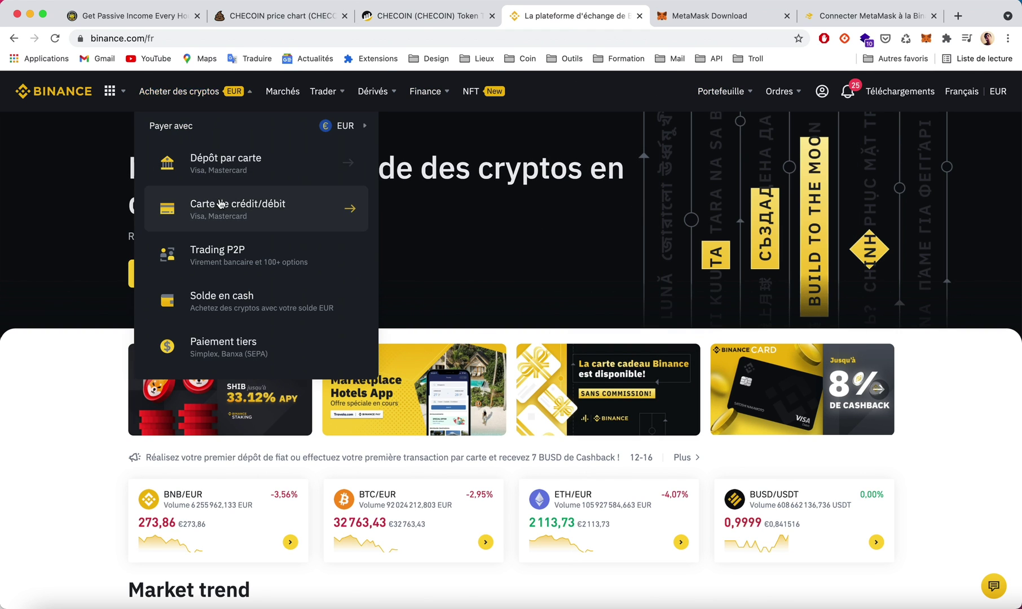
{"action": "left_click", "coordinate": [267, 211]}
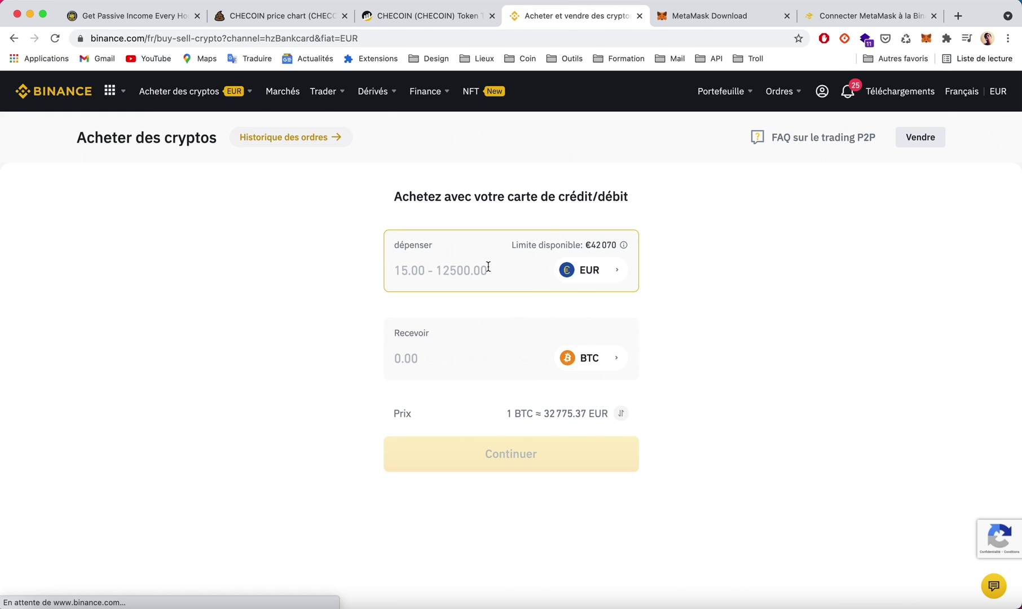
{"action": "type", "text": "15"}
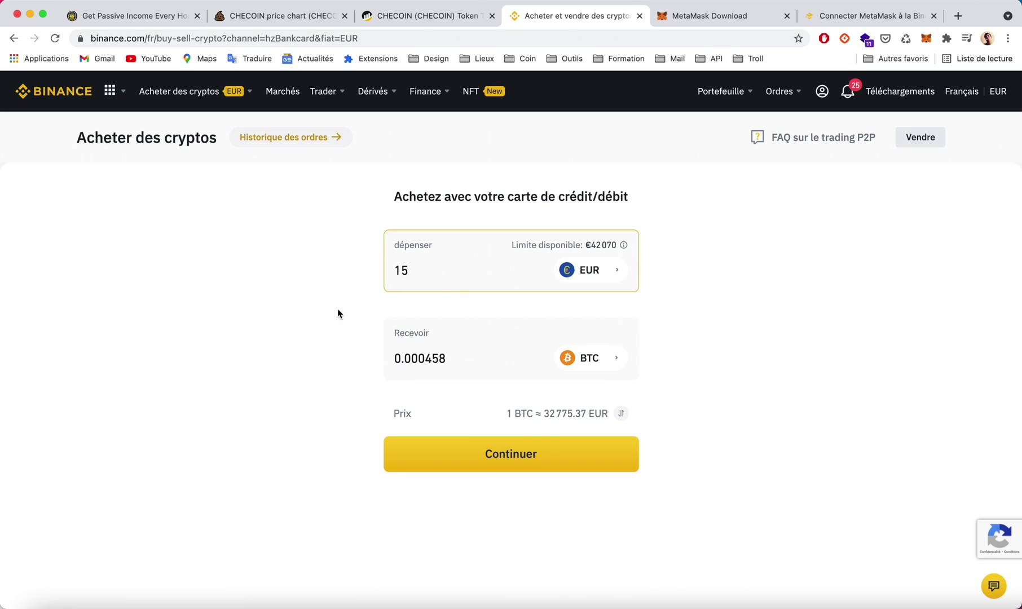
{"action": "left_click", "coordinate": [602, 361]}
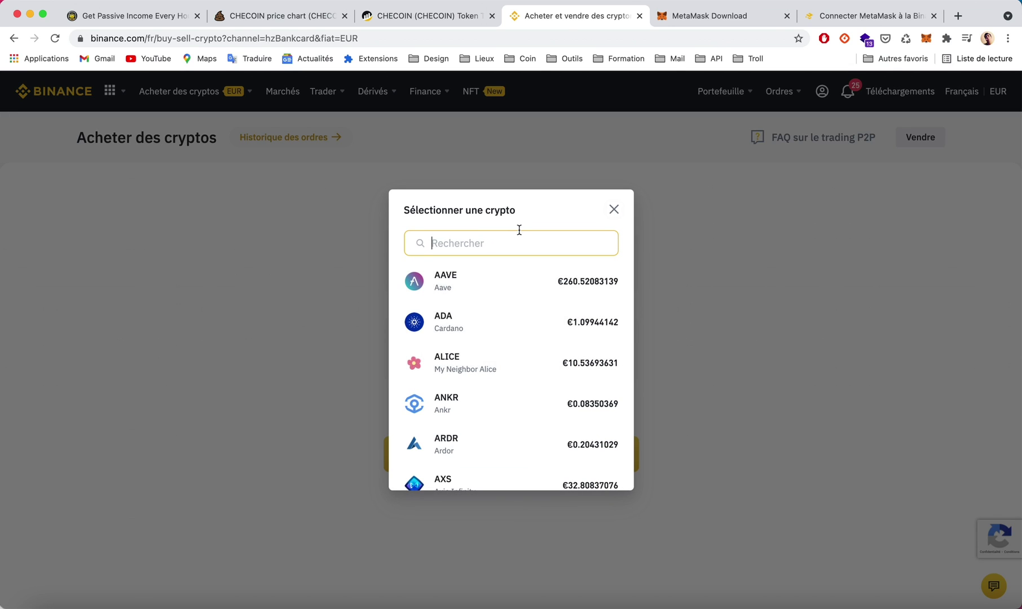
{"action": "type", "text": "BNB"}
{"action": "left_click", "coordinate": [520, 283]}
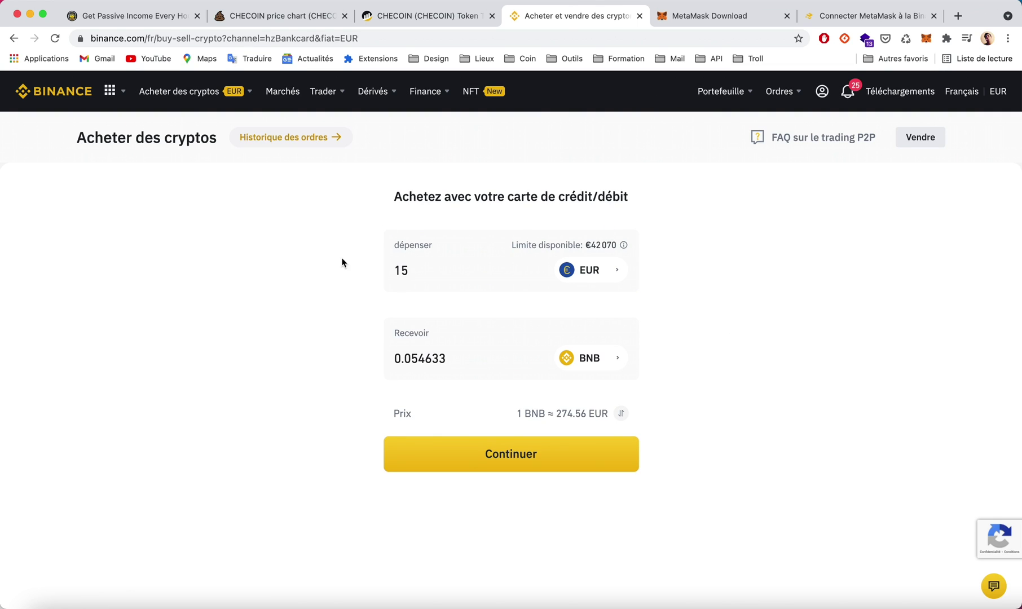
{"action": "left_click", "coordinate": [420, 269]}
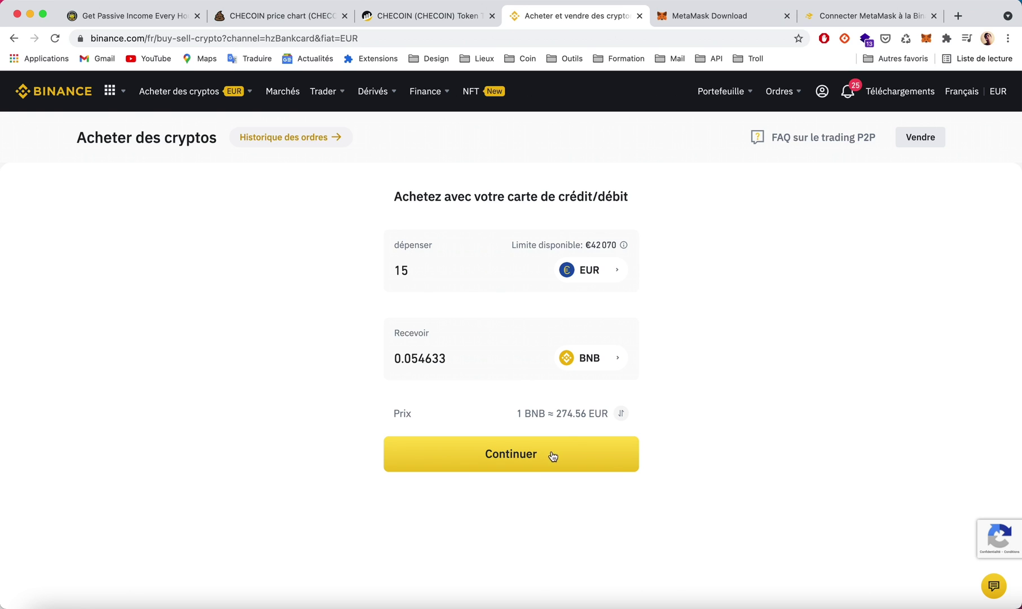
Open the BNB withdrawal form from the main account's wallet holdings.
{"action": "mouse_move", "coordinate": [734, 97]}
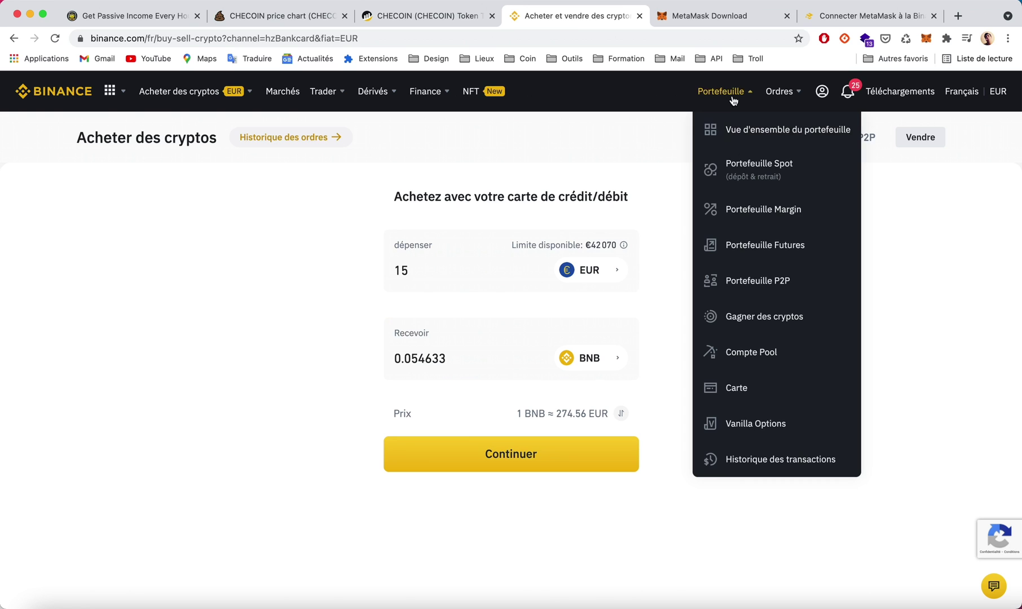
{"action": "left_click", "coordinate": [733, 126]}
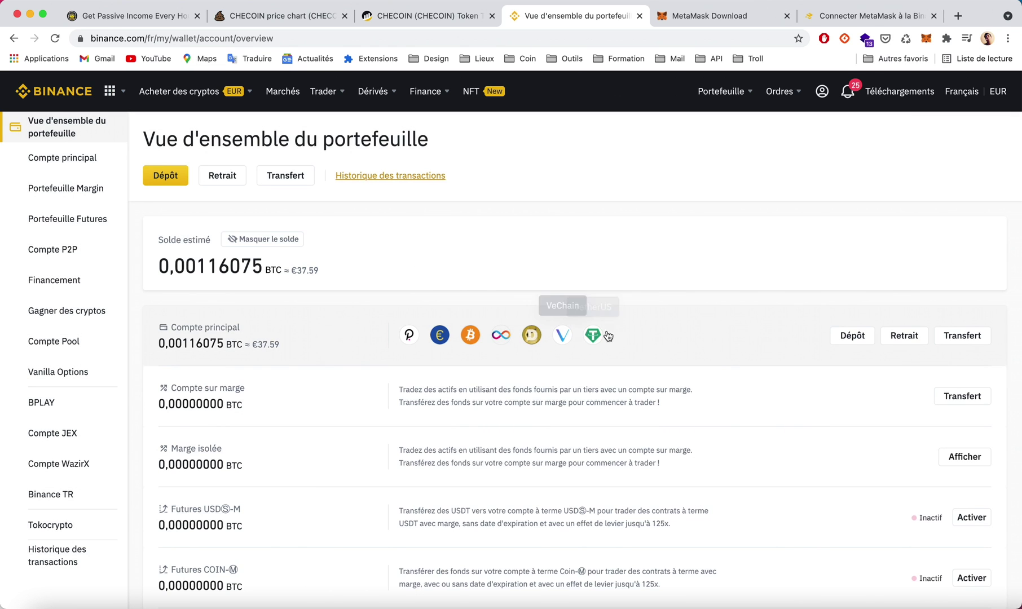
{"action": "left_click", "coordinate": [642, 331]}
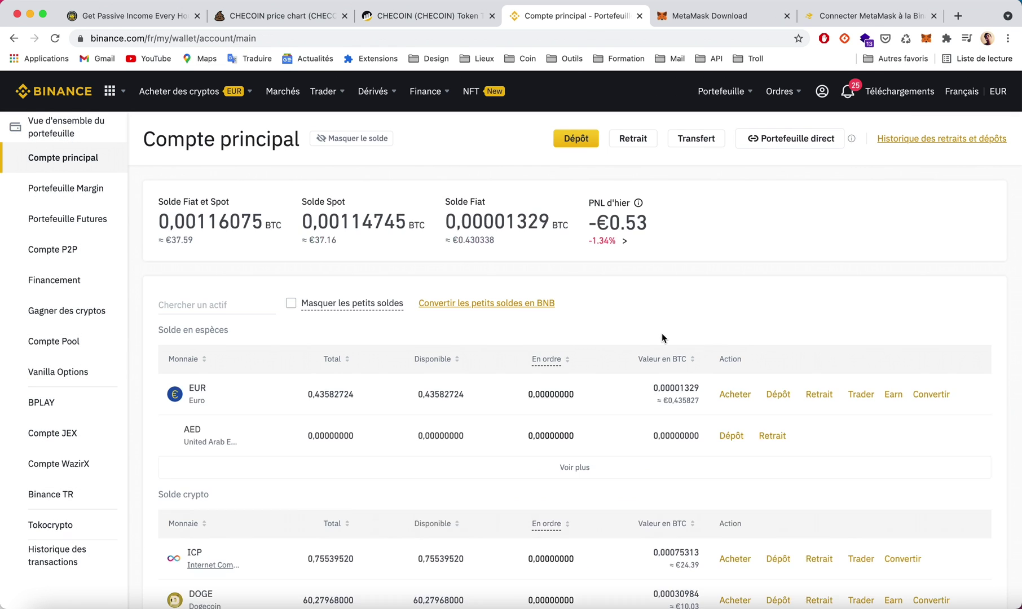
{"action": "scroll", "coordinate": [661, 333], "scroll_direction": "down", "scroll_amount": 5}
{"action": "scroll", "coordinate": [661, 337], "scroll_direction": "down", "scroll_amount": 5}
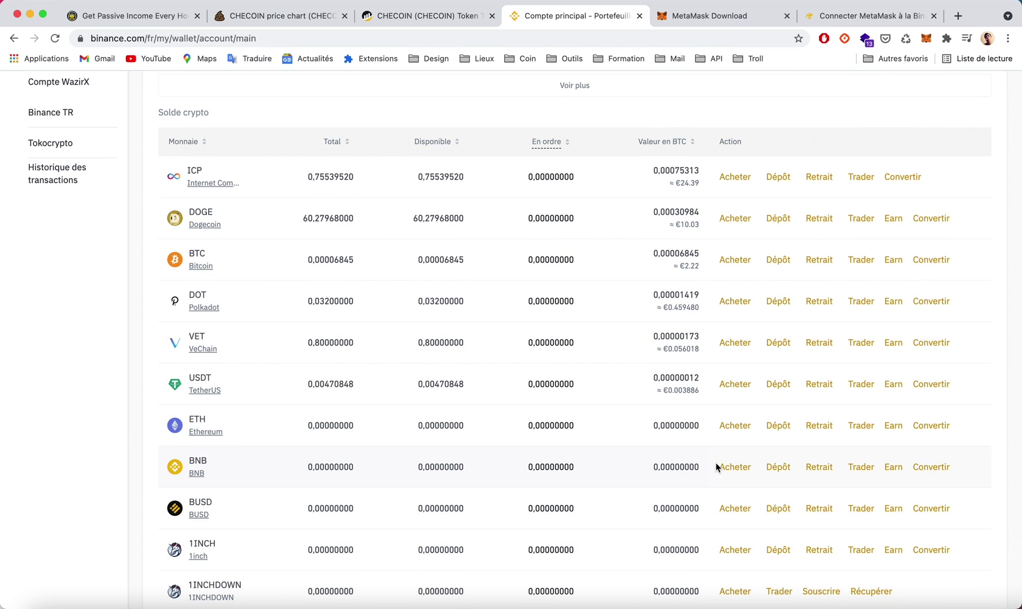
{"action": "left_click", "coordinate": [819, 469]}
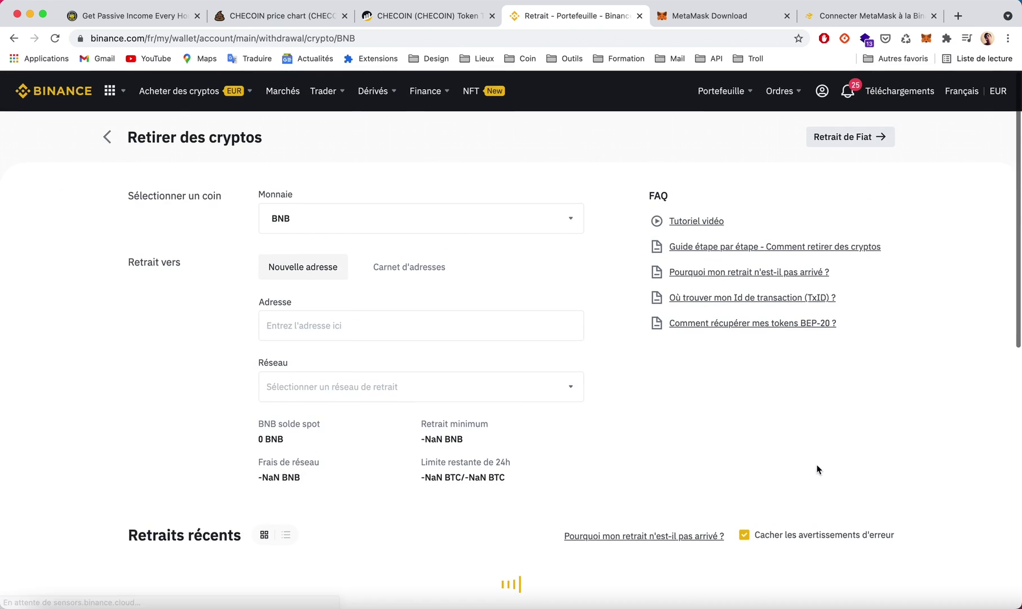
Paste the MetaMask account address as destination, with BSC (BEP20) network selected.
{"action": "left_click", "coordinate": [331, 325]}
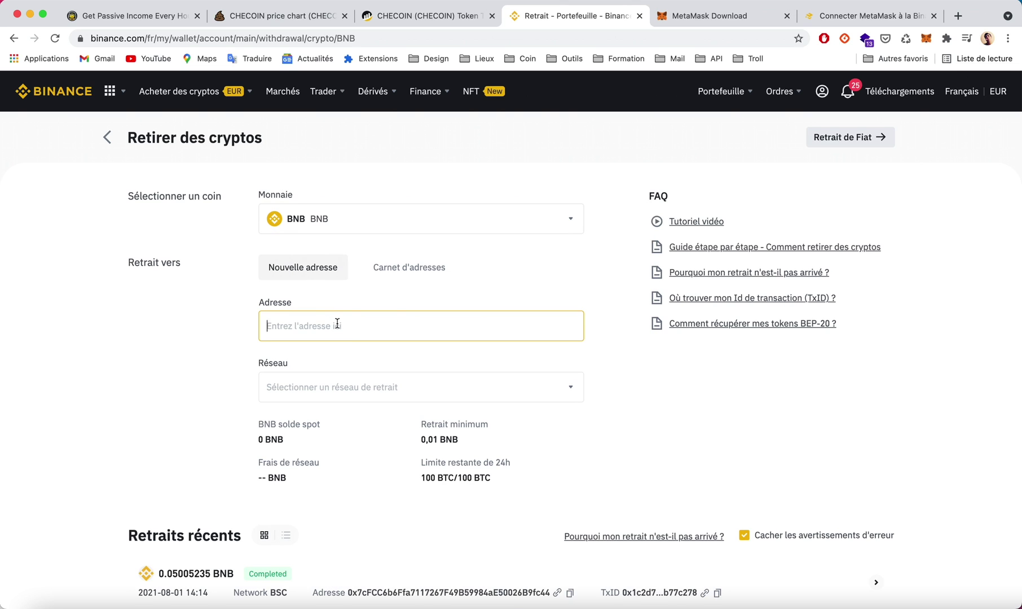
{"action": "left_click", "coordinate": [926, 38]}
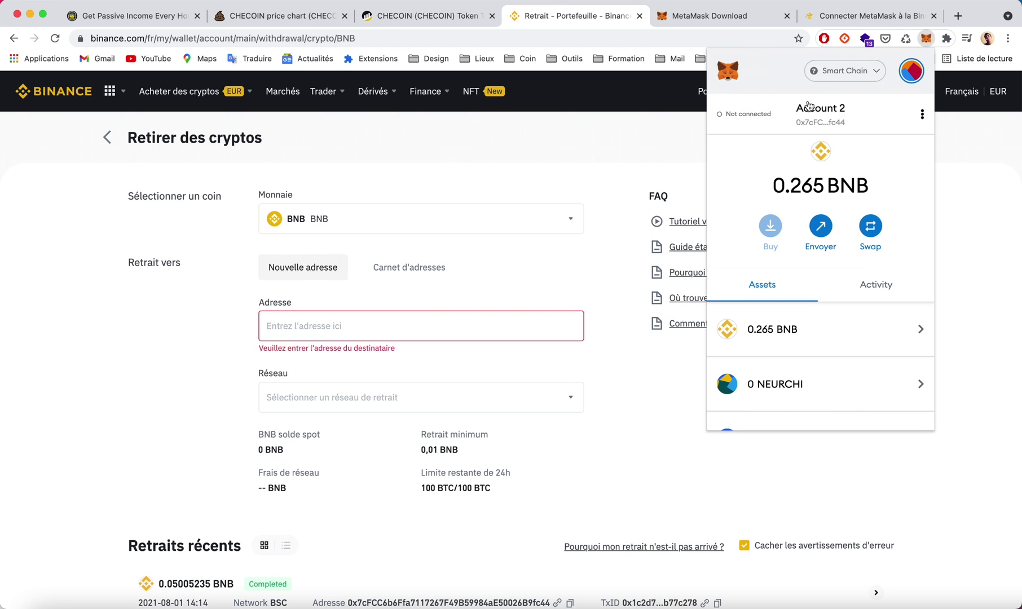
{"action": "left_click", "coordinate": [822, 123]}
{"action": "left_click", "coordinate": [418, 316]}
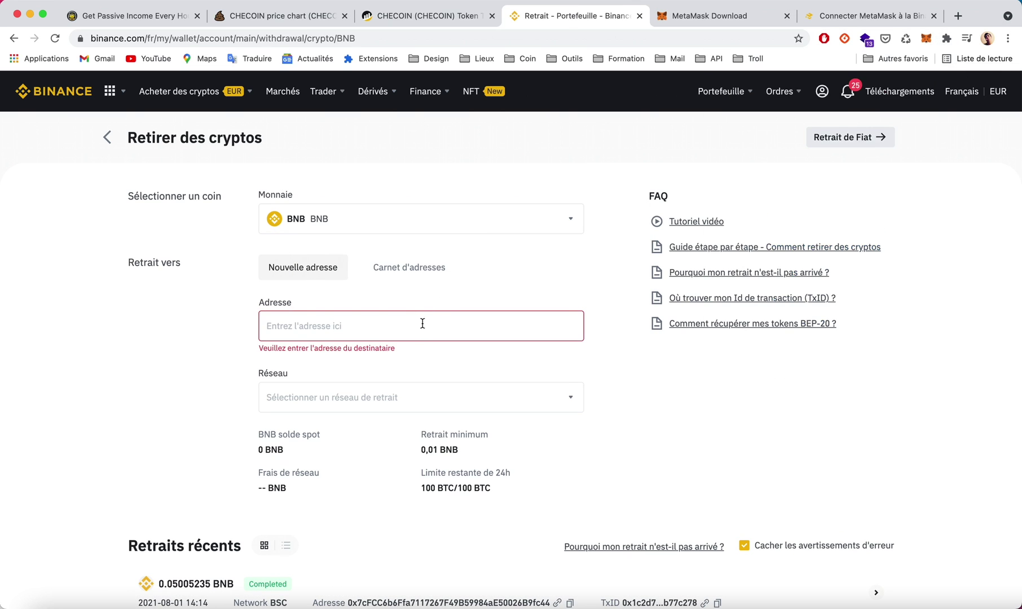
{"action": "type", "text": "0x7cFCC6b6Ffa7117267F49B59984aE50026B9fc44"}
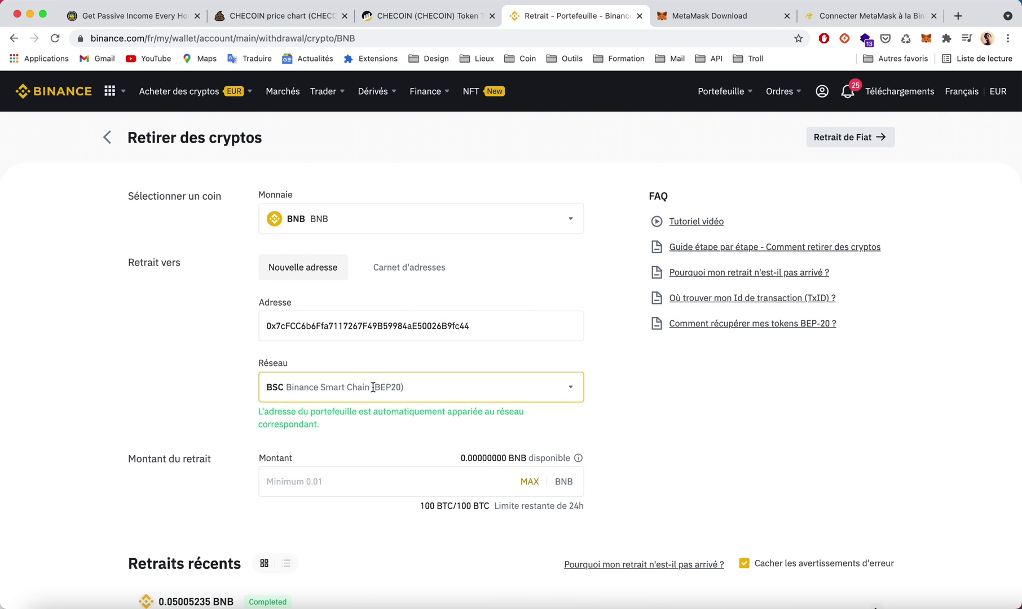
{"action": "scroll", "coordinate": [671, 443], "scroll_direction": "down", "scroll_amount": 1}
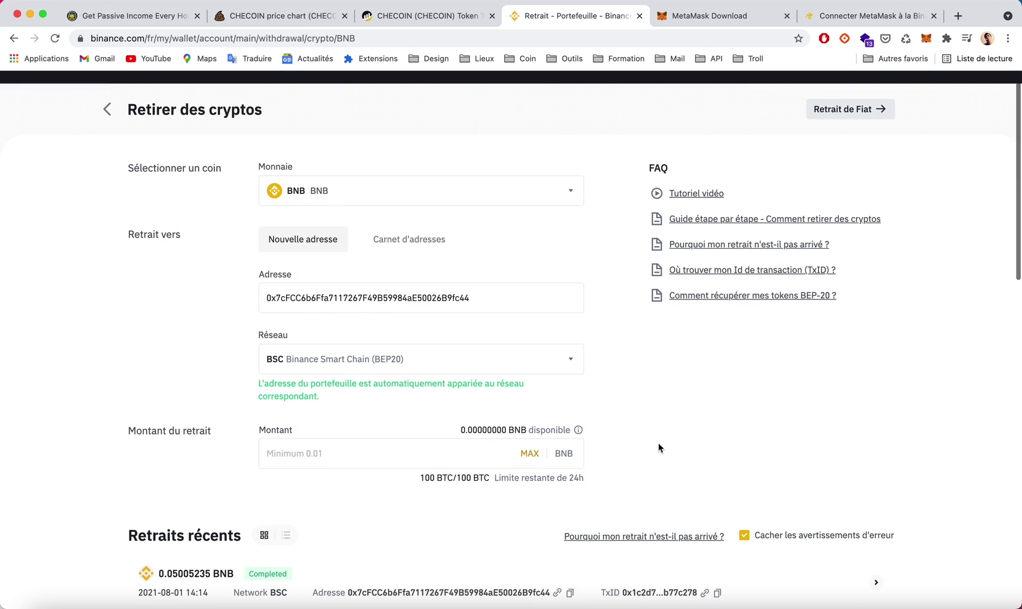
{"action": "scroll", "coordinate": [615, 440], "scroll_direction": "down", "scroll_amount": 2}
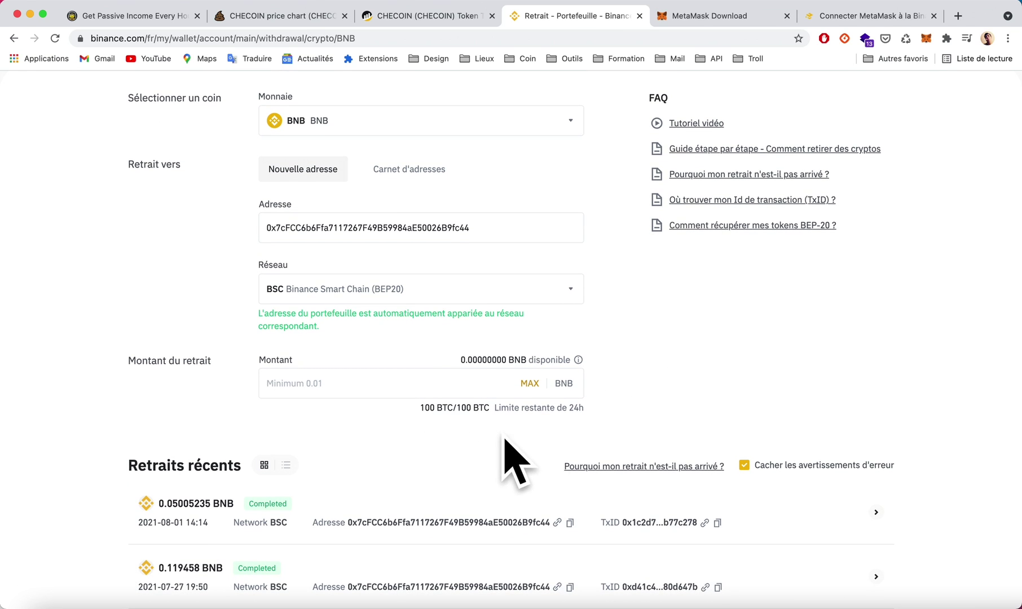
{"action": "scroll", "coordinate": [651, 368], "scroll_direction": "up", "scroll_amount": 3}
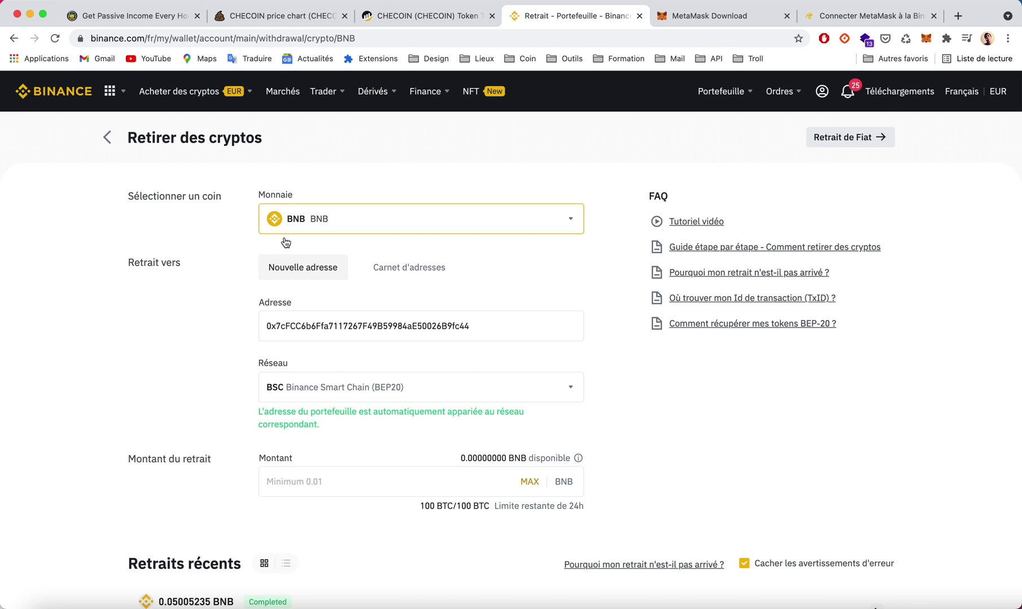
Check MetaMask's 0.265 BNB balance and its site connection status.
{"action": "left_click", "coordinate": [926, 40]}
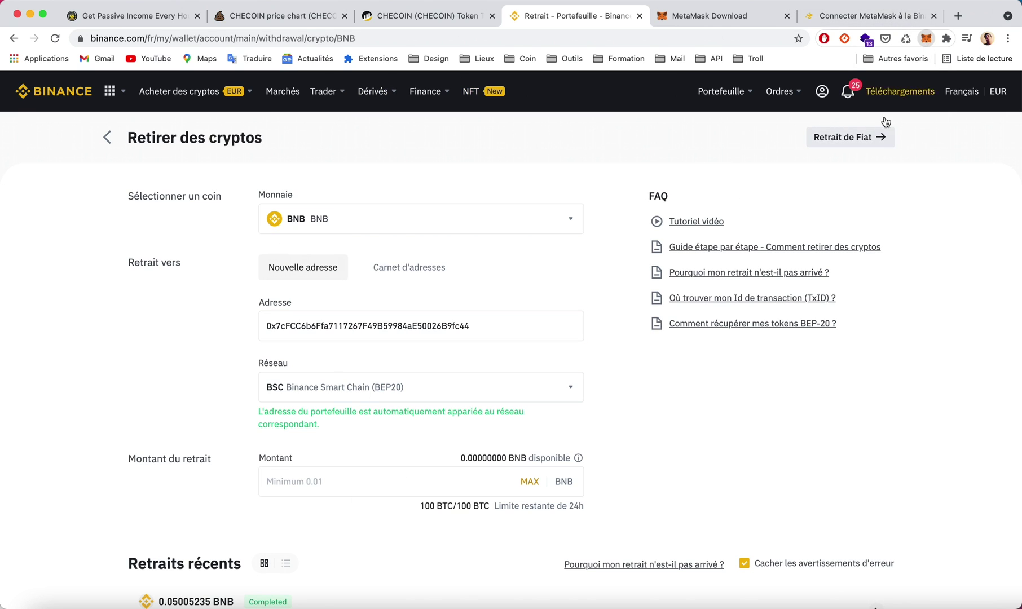
{"action": "left_click", "coordinate": [577, 180]}
{"action": "left_click", "coordinate": [926, 39]}
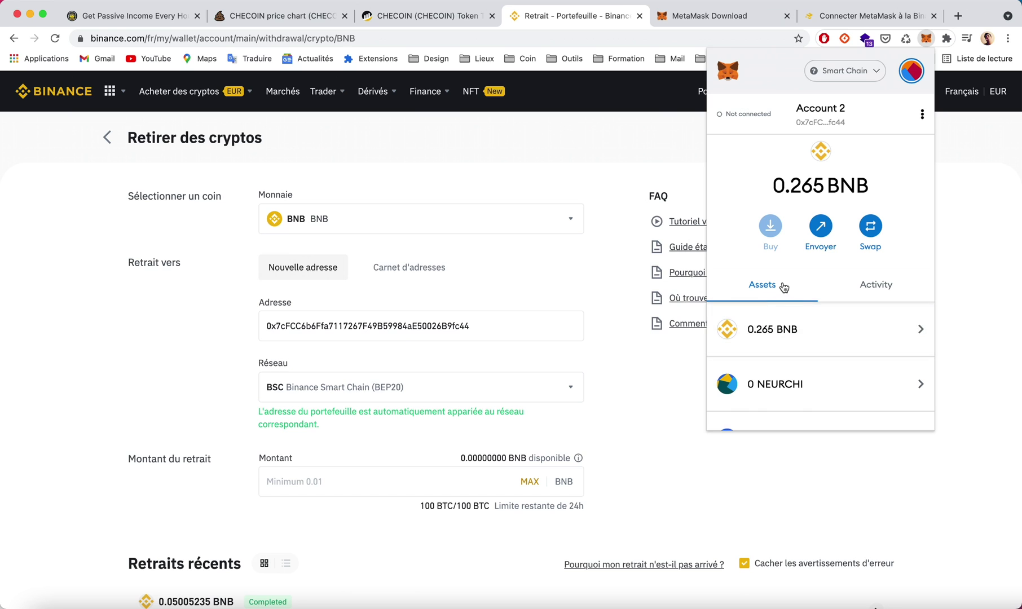
{"action": "double_click", "coordinate": [797, 184]}
{"action": "left_click", "coordinate": [745, 114]}
{"action": "left_click", "coordinate": [593, 180]}
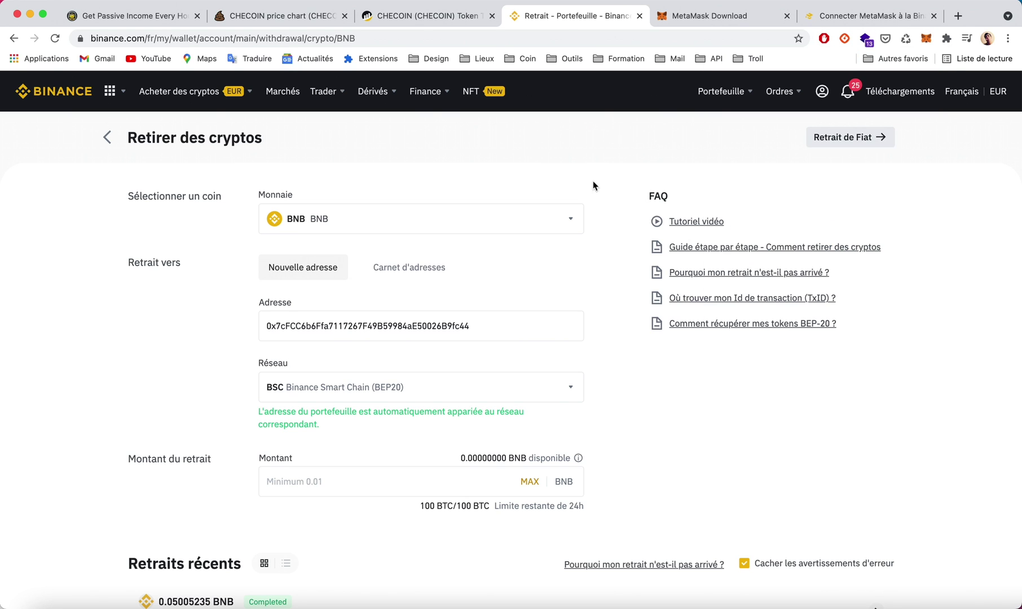
Review the CHECOIN/BNB chart's recent price history and bring up the CHECOIN swap panel.
{"action": "left_click", "coordinate": [270, 14]}
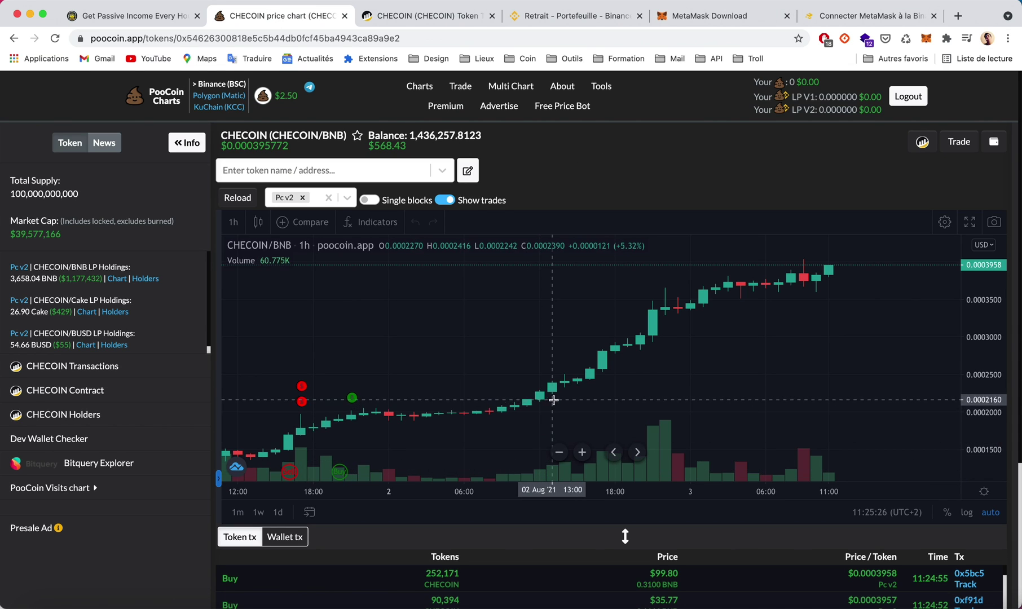
{"action": "scroll", "coordinate": [564, 389], "scroll_direction": "down", "scroll_amount": 3}
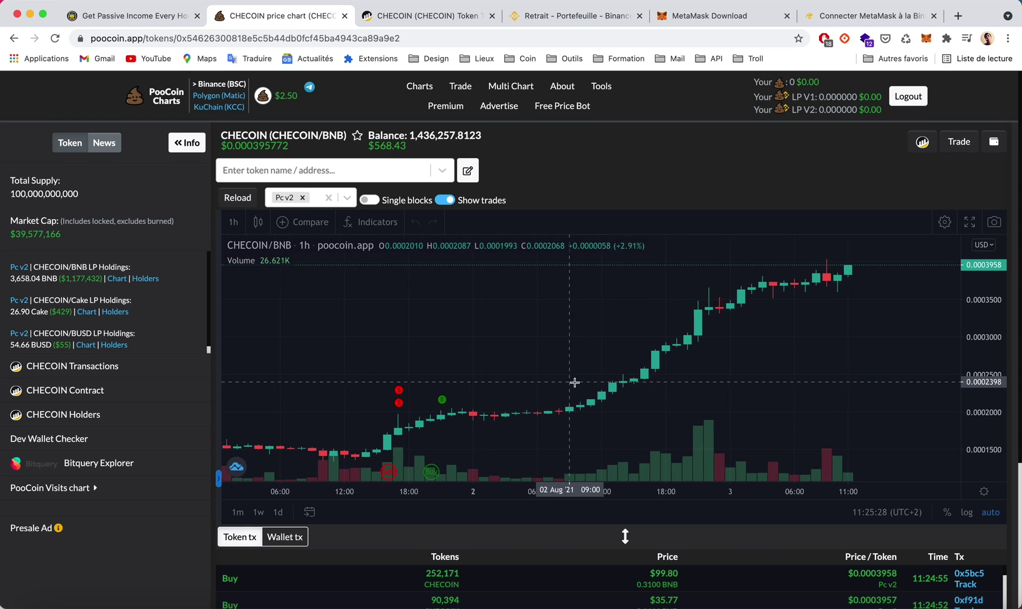
{"action": "scroll", "coordinate": [574, 383], "scroll_direction": "down", "scroll_amount": 1}
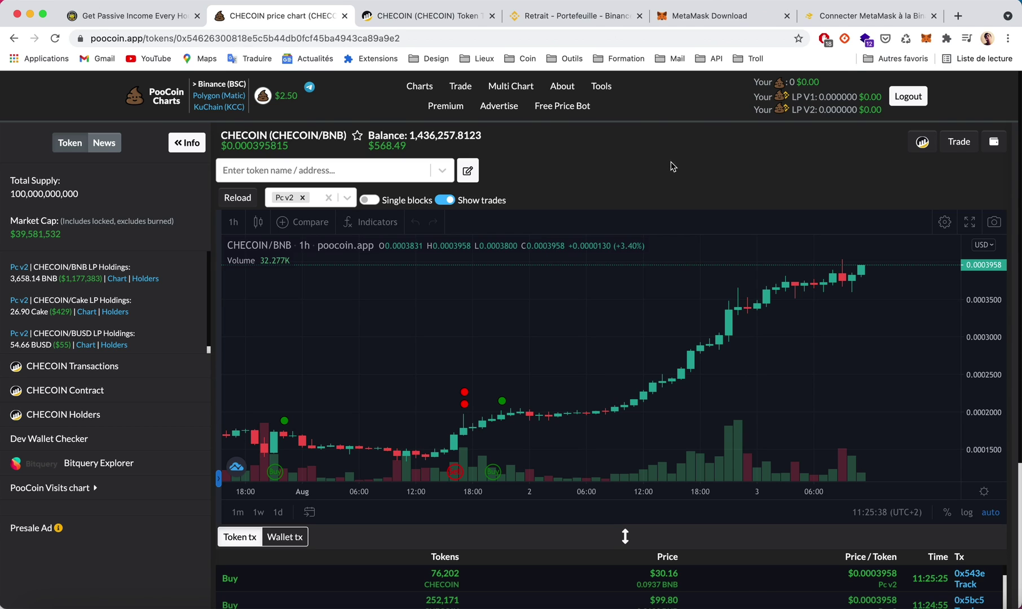
{"action": "left_click", "coordinate": [959, 144]}
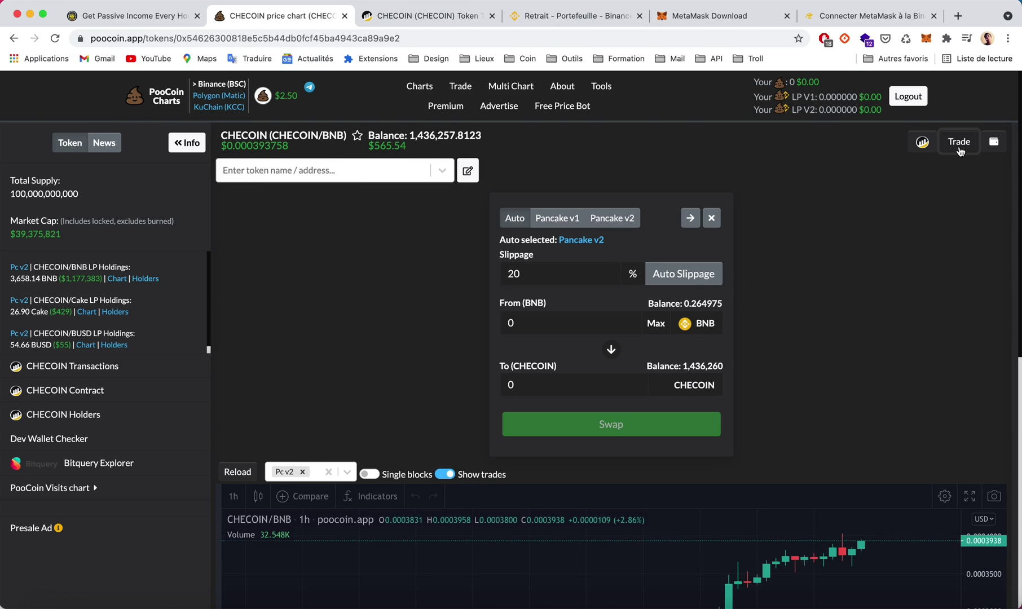
Set up a 0.25 BNB to CHECOIN swap with auto slippage, quoting 203400 CHECOIN.
{"action": "left_click", "coordinate": [683, 277]}
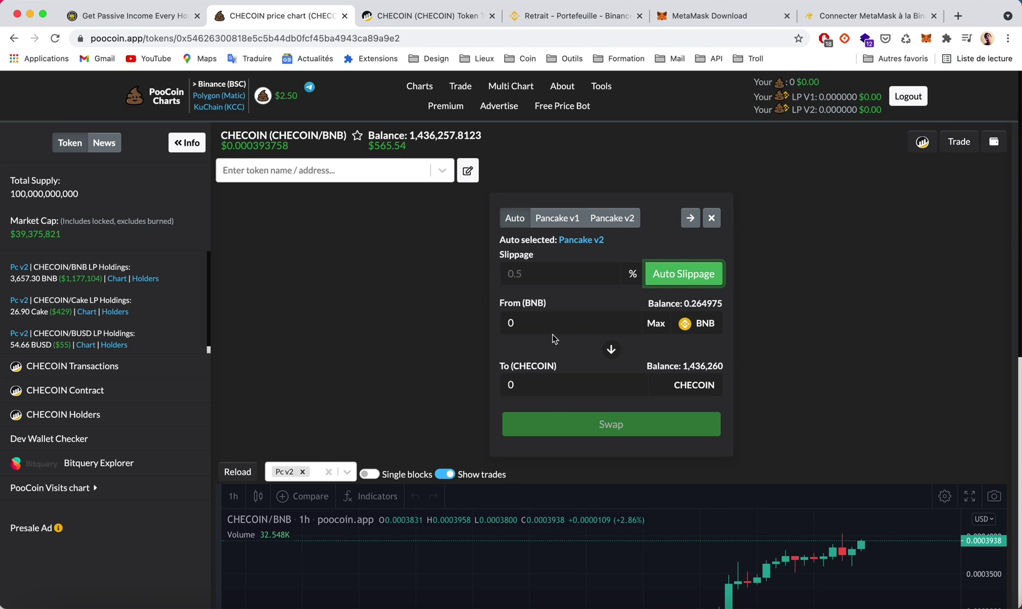
{"action": "left_click", "coordinate": [656, 324]}
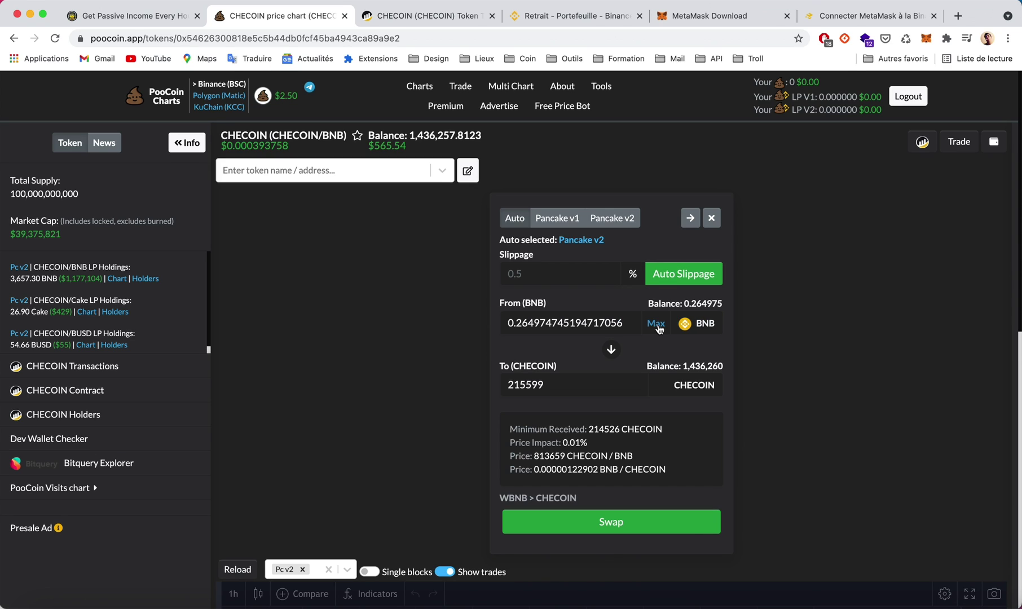
{"action": "left_click", "coordinate": [528, 324]}
{"action": "key", "text": "BackSpace"}
{"action": "type", "text": "5"}
{"action": "key", "text": "shift+End"}
{"action": "key", "text": "BackSpace"}
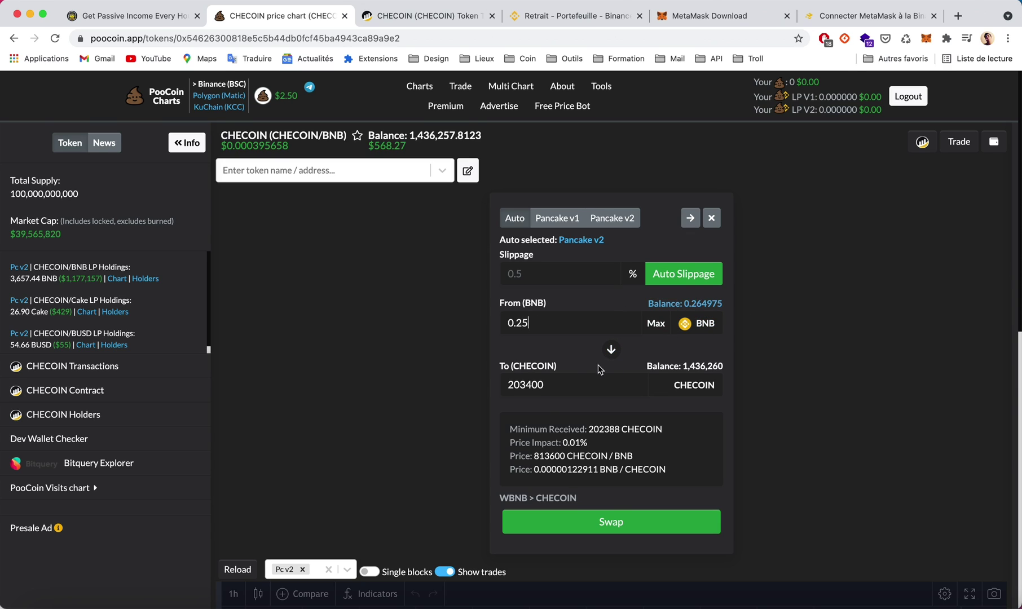
{"action": "left_click", "coordinate": [559, 386]}
Submit the 0.25 BNB swap, confirm it in MetaMask, and close the swap panel.
{"action": "left_click", "coordinate": [614, 526]}
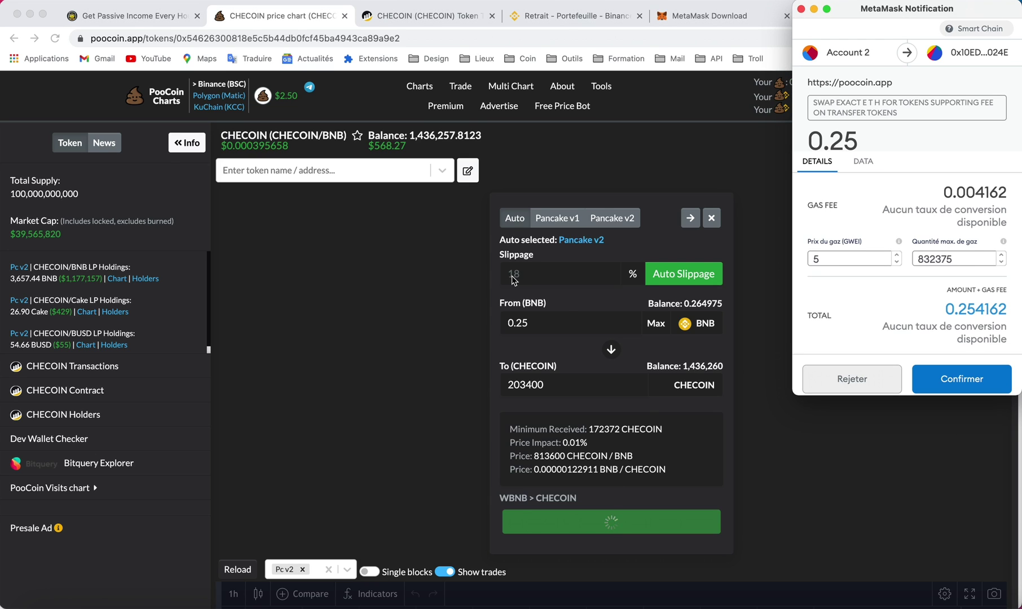
{"action": "left_click", "coordinate": [945, 384]}
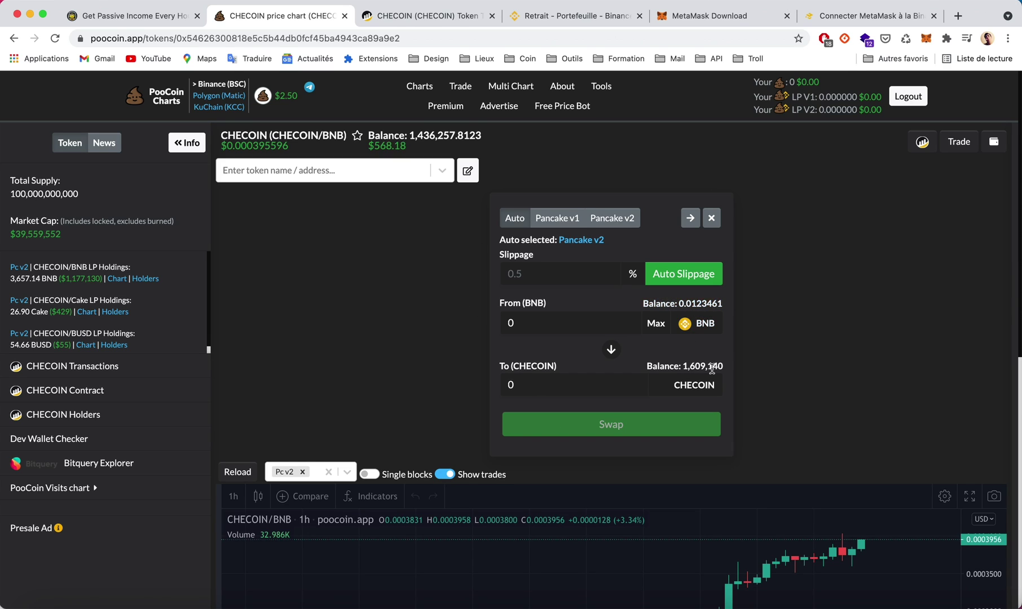
{"action": "left_click", "coordinate": [964, 146]}
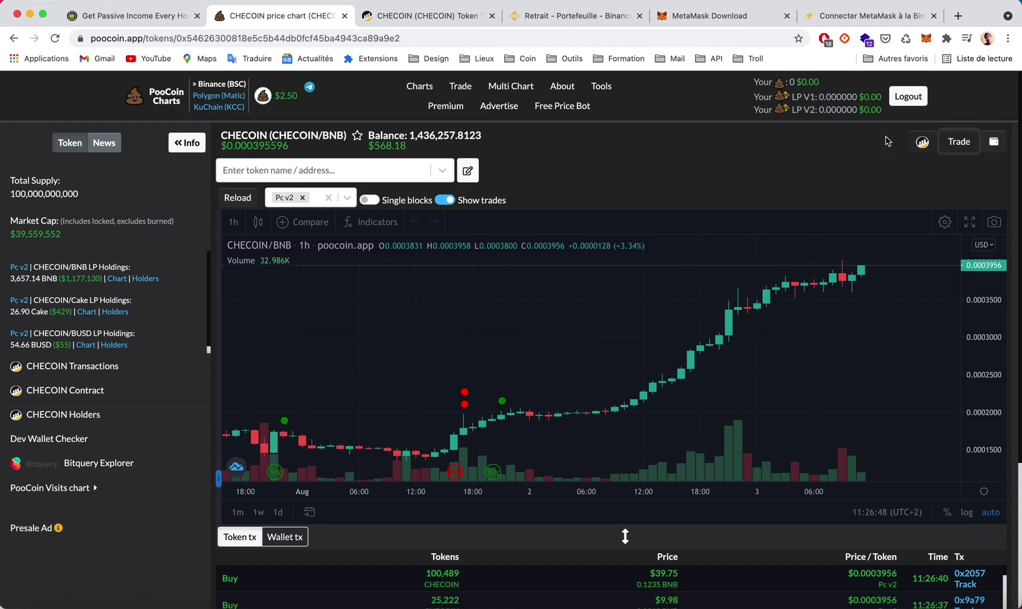
Reload the CHECOIN page to show 1,609,137.9302 CHECOIN and zoom the chart out.
{"action": "left_click", "coordinate": [57, 40]}
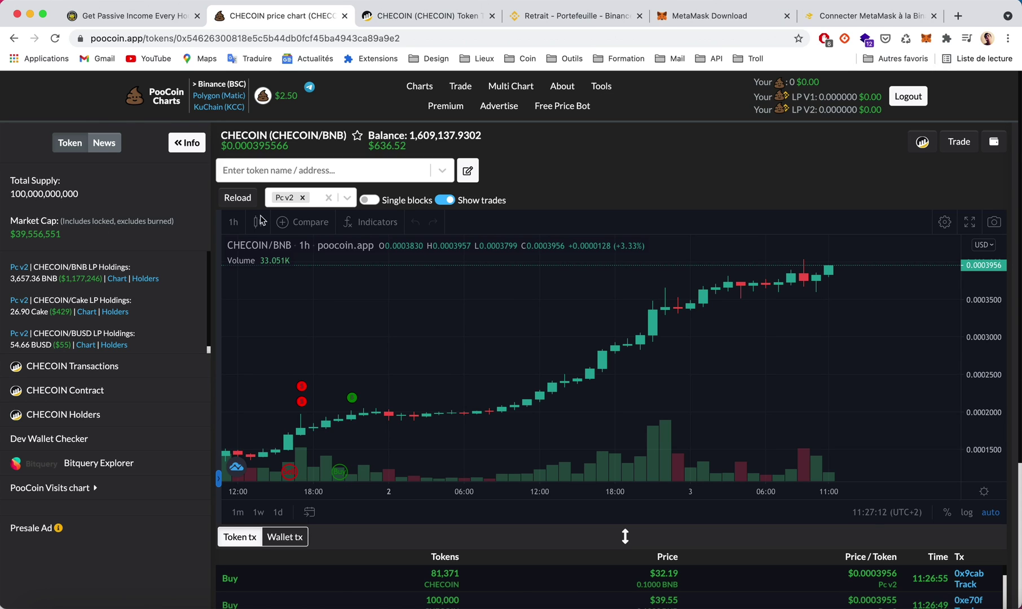
{"action": "scroll", "coordinate": [605, 349], "scroll_direction": "down", "scroll_amount": 5}
{"action": "scroll", "coordinate": [605, 350], "scroll_direction": "down", "scroll_amount": 2}
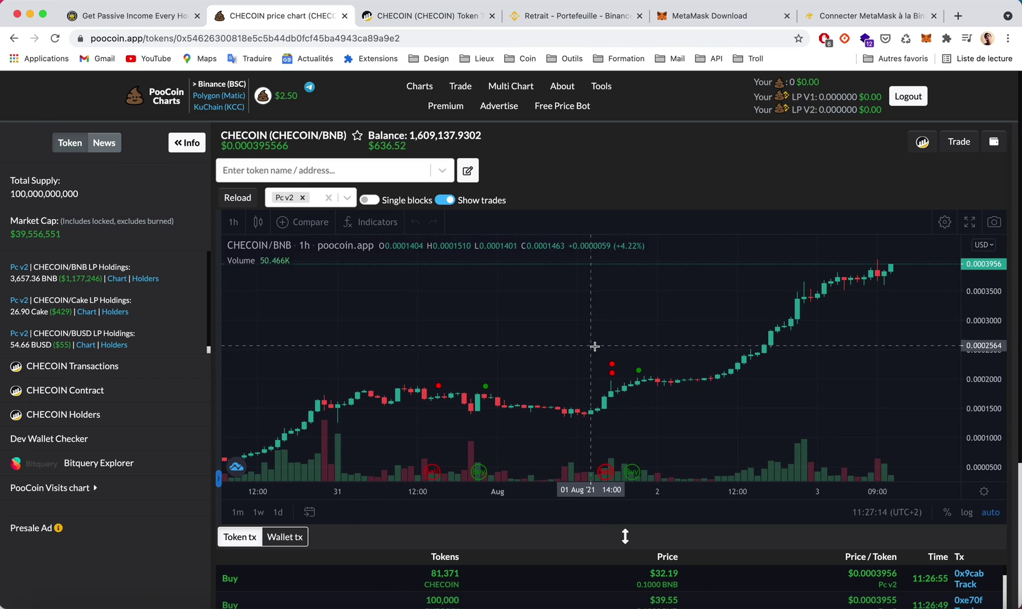